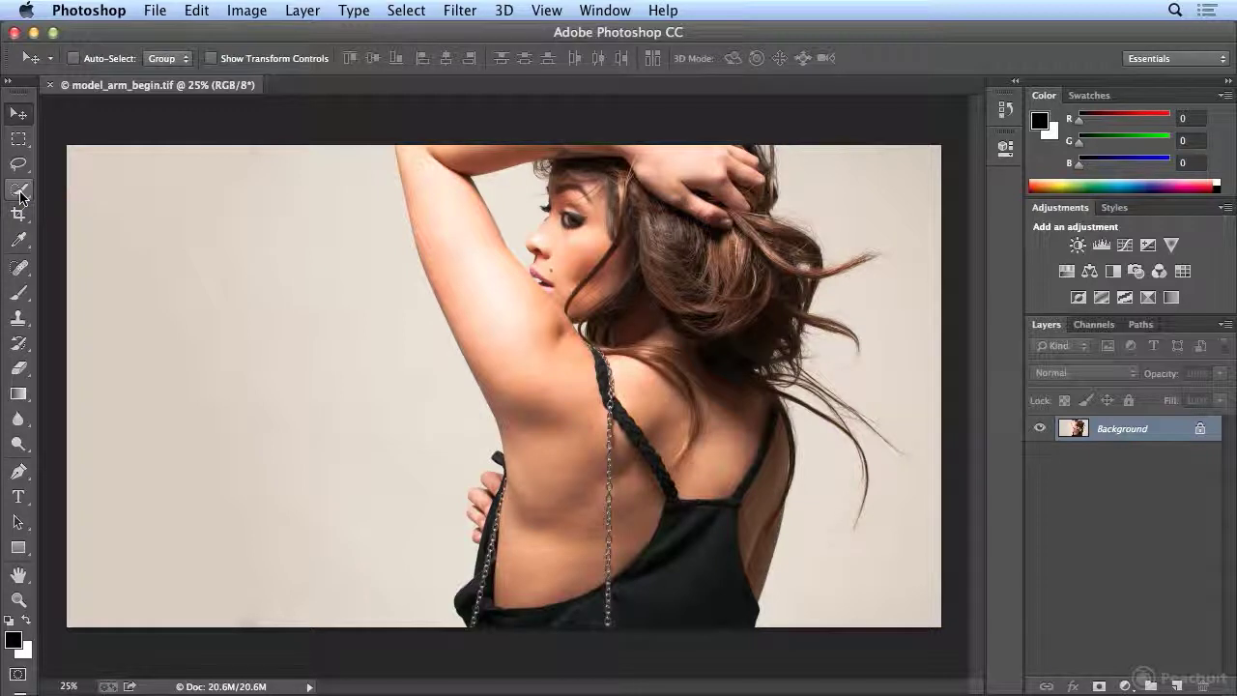
Step: Select the model's arms, face, hair, back and black top with the Quick Selection tool
{"action": "left_click", "coordinate": [19, 193]}
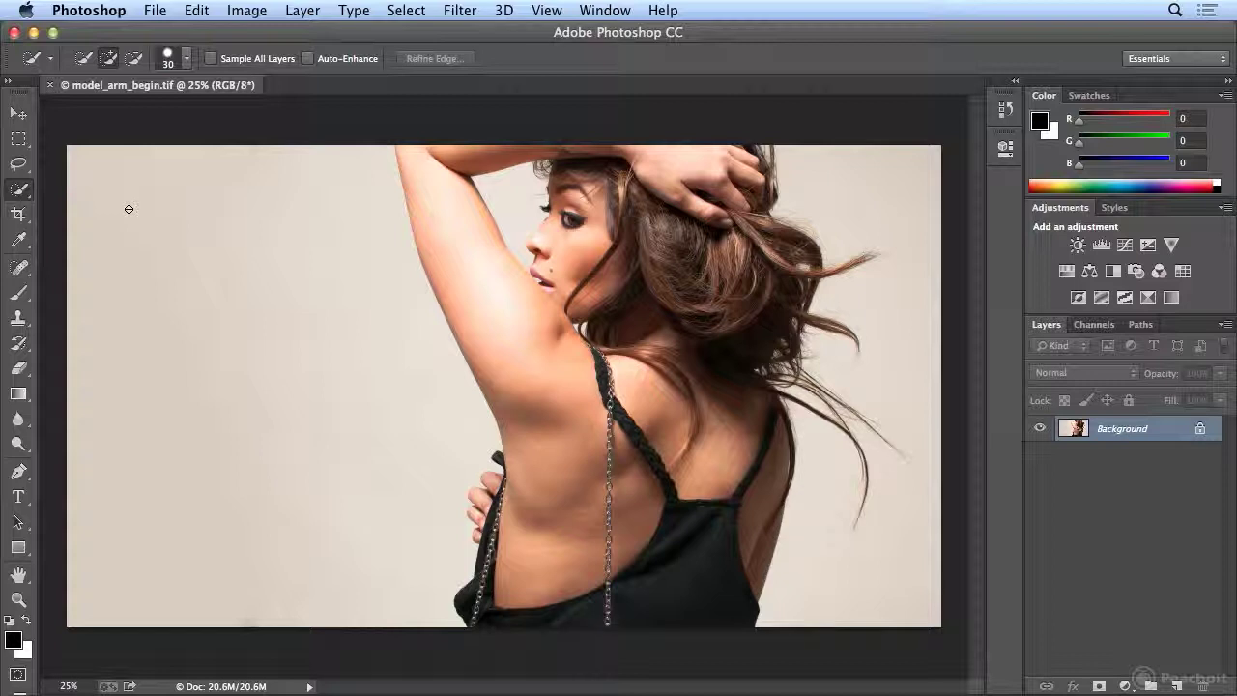
{"action": "left_click", "coordinate": [19, 166]}
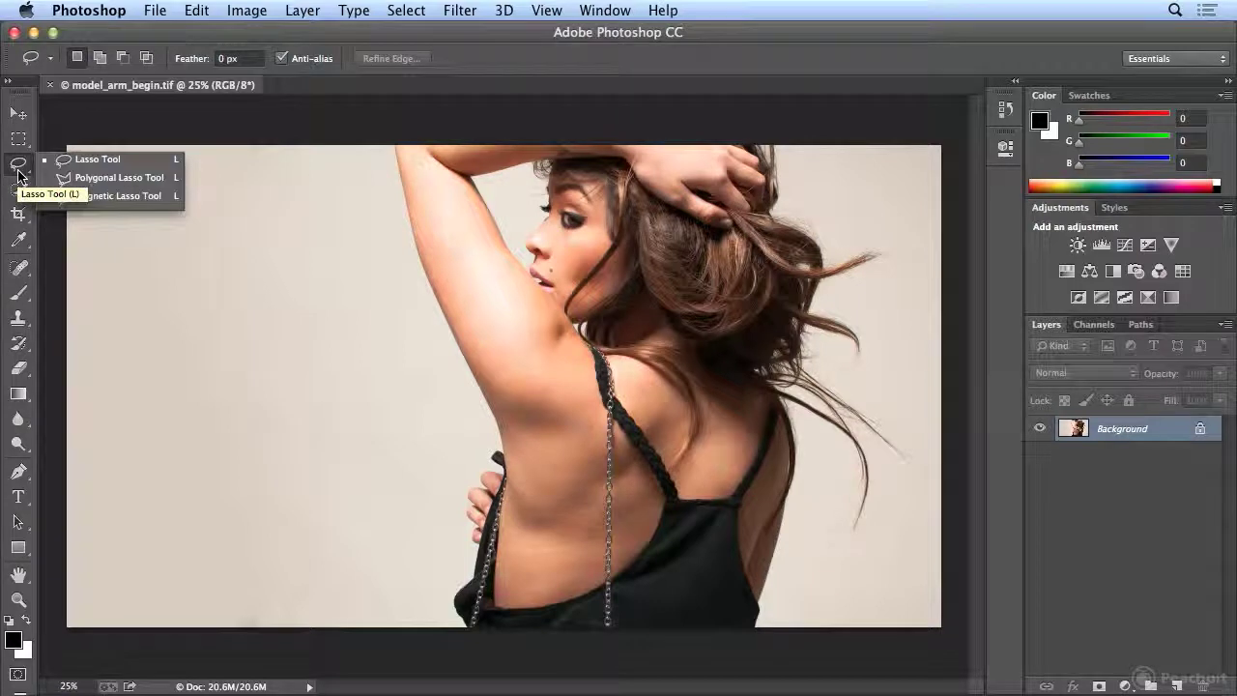
{"action": "left_click", "coordinate": [15, 194]}
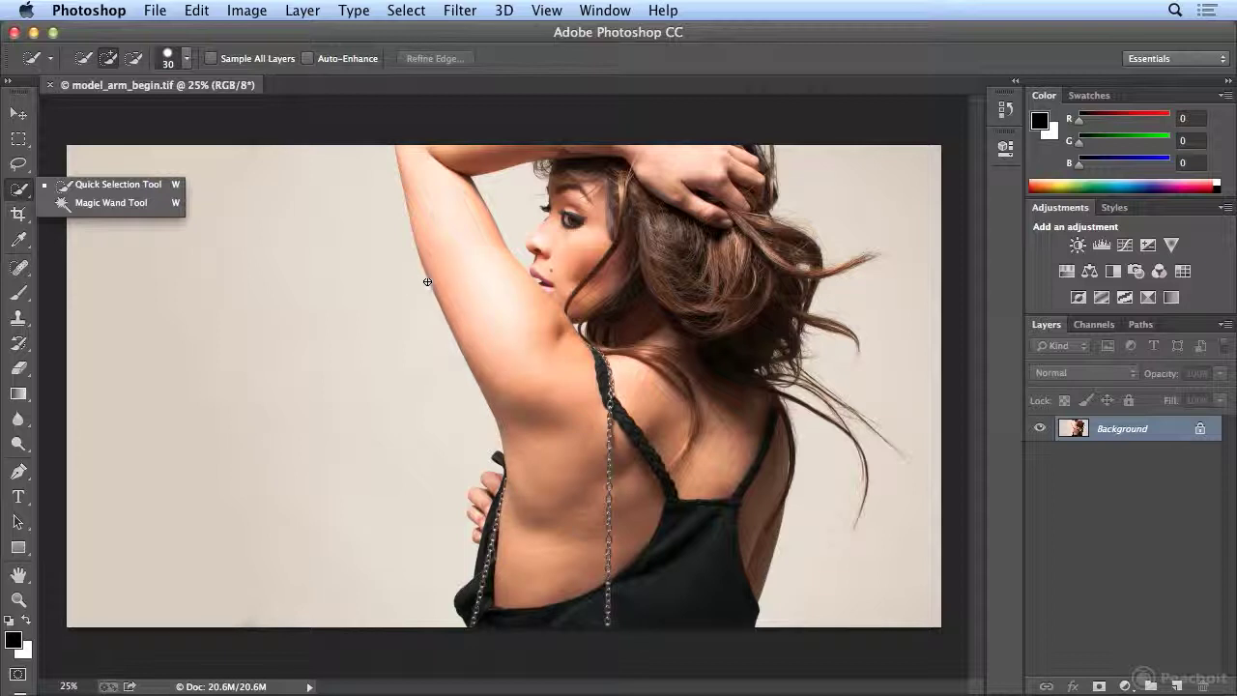
{"action": "mouse_move", "coordinate": [417, 210]}
{"action": "left_mouse_down"}
{"action": "mouse_move", "coordinate": [440, 203]}
{"action": "mouse_move", "coordinate": [488, 313]}
{"action": "mouse_move", "coordinate": [498, 464]}
{"action": "mouse_move", "coordinate": [546, 399]}
{"action": "left_mouse_up"}
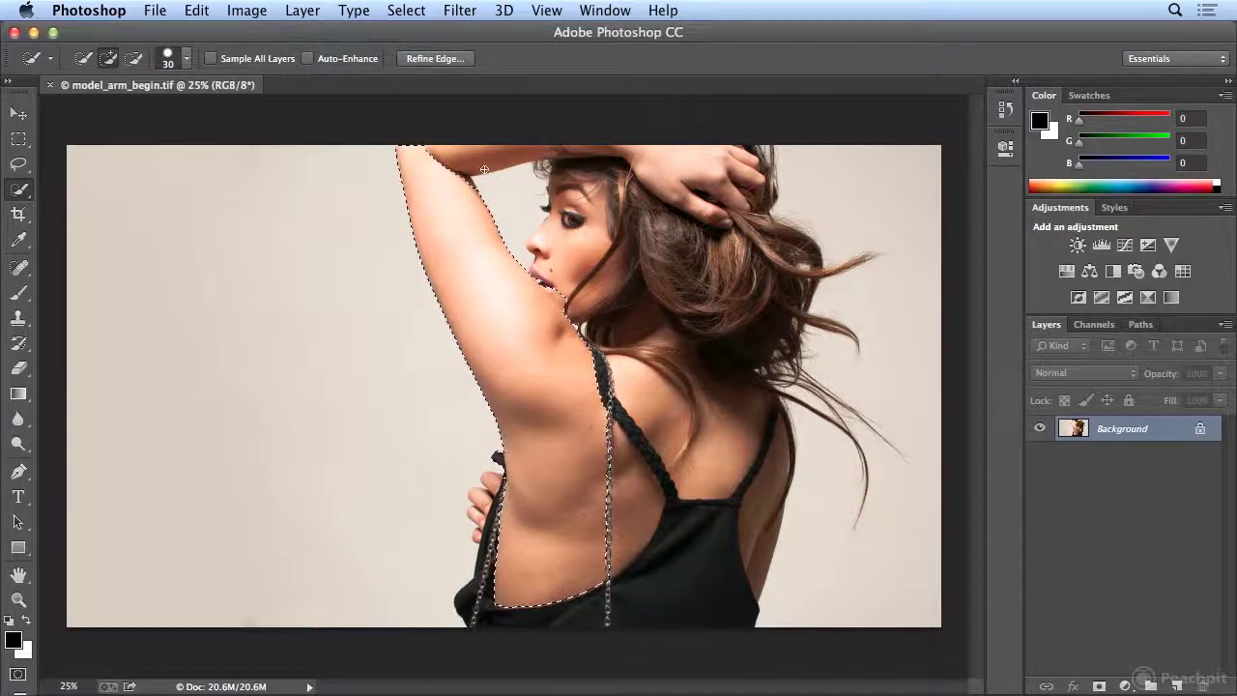
{"action": "mouse_move", "coordinate": [466, 162]}
{"action": "left_mouse_down"}
{"action": "mouse_move", "coordinate": [452, 158]}
{"action": "mouse_move", "coordinate": [546, 146]}
{"action": "mouse_move", "coordinate": [754, 160]}
{"action": "mouse_move", "coordinate": [689, 189]}
{"action": "mouse_move", "coordinate": [744, 172]}
{"action": "mouse_move", "coordinate": [714, 254]}
{"action": "mouse_move", "coordinate": [647, 193]}
{"action": "mouse_move", "coordinate": [704, 240]}
{"action": "mouse_move", "coordinate": [673, 301]}
{"action": "mouse_move", "coordinate": [662, 452]}
{"action": "left_mouse_up"}
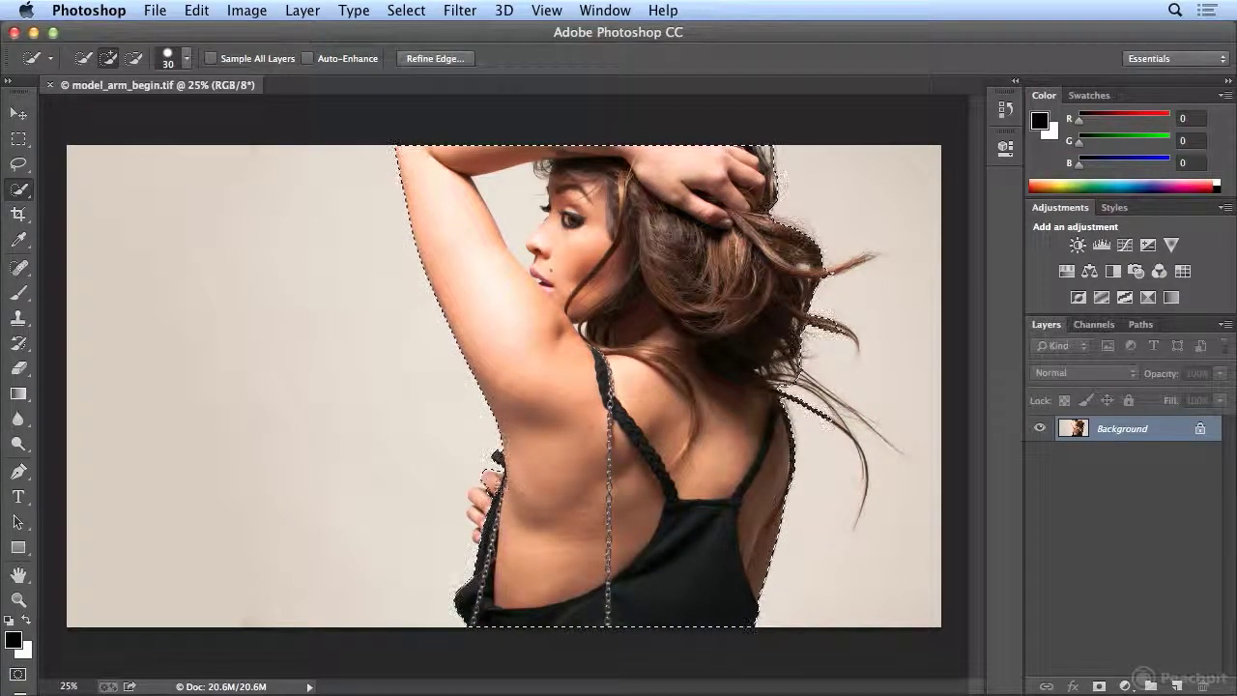
Step: Add the fingers at the model's side and the adjoining edge of the black top and back to the selection
{"action": "left_click_drag", "start_coordinate": [477, 498], "coordinate": [478, 501]}
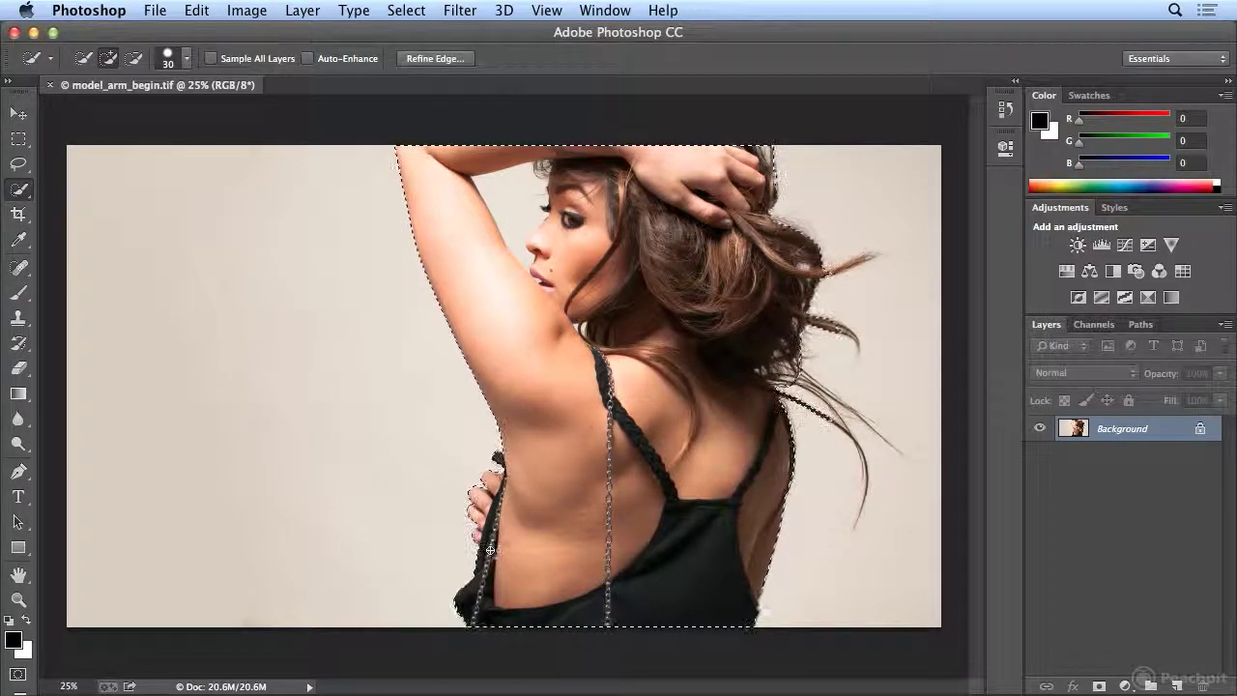
{"action": "left_click_drag", "start_coordinate": [490, 551], "coordinate": [489, 544]}
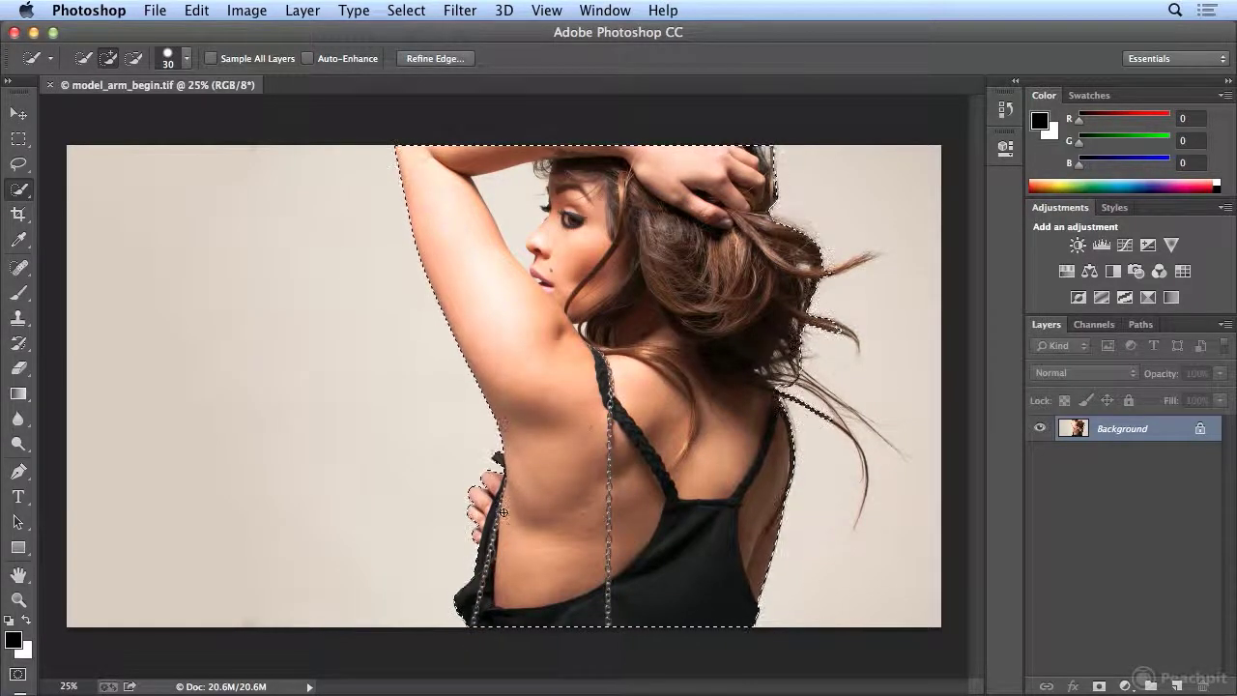
{"action": "left_click", "coordinate": [504, 512]}
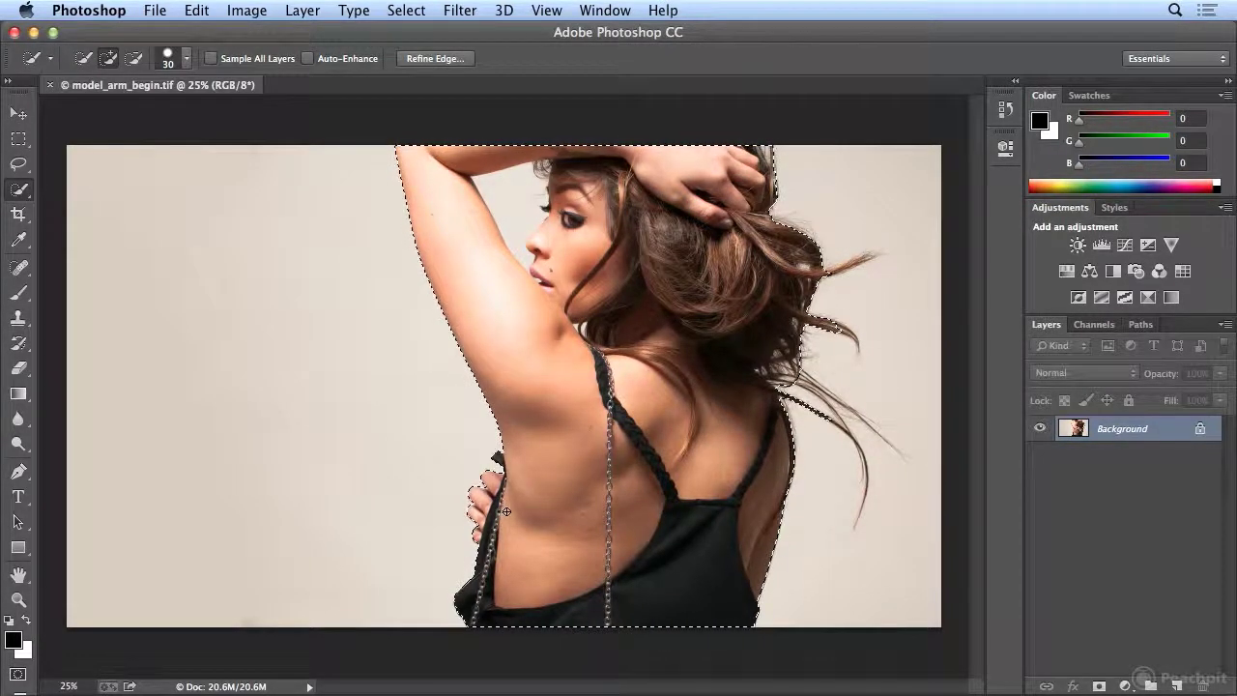
{"action": "left_click_drag", "start_coordinate": [593, 486], "coordinate": [623, 487]}
Step: Try to add the tip of the upper loose hair strand to the selection, and undo the last quick selection strokes
{"action": "left_click", "coordinate": [865, 259]}
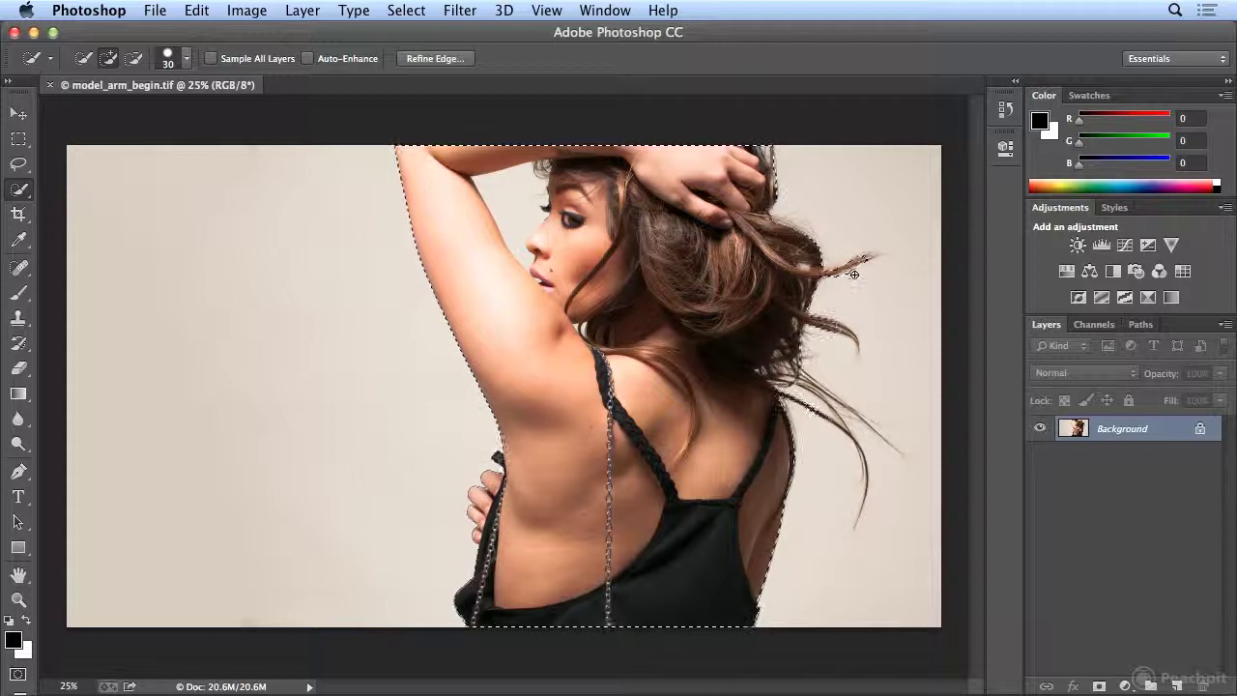
{"action": "left_click", "coordinate": [196, 9]}
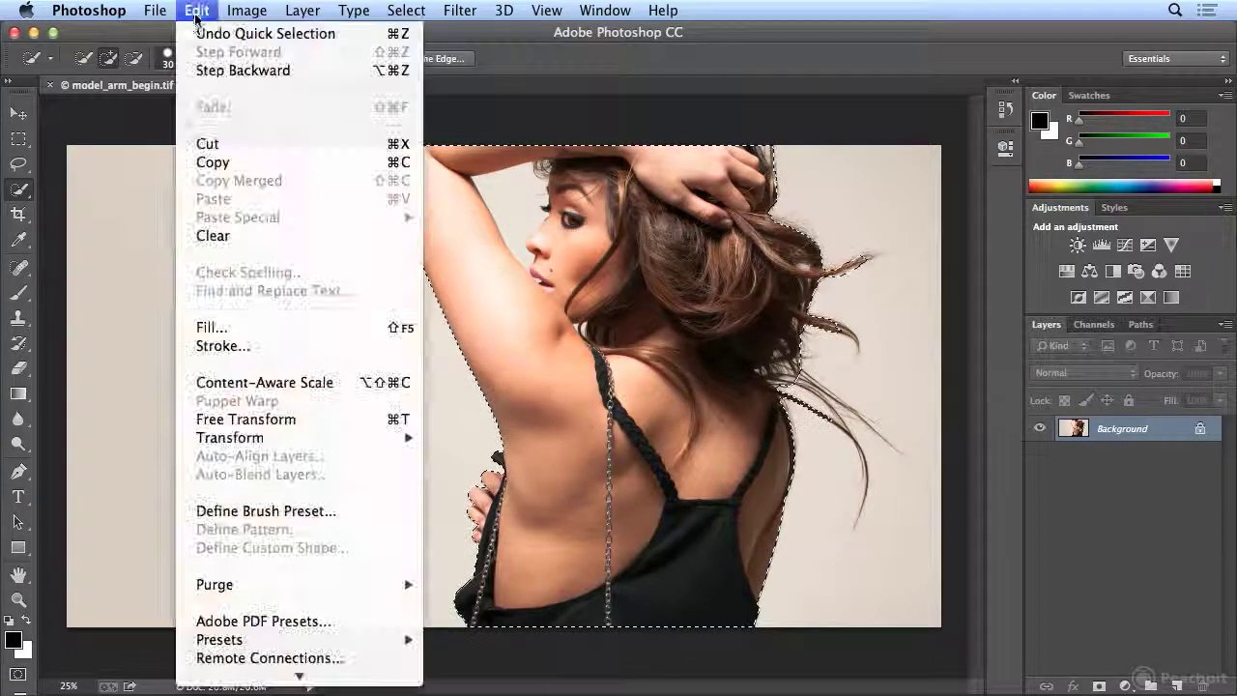
{"action": "left_click", "coordinate": [259, 31]}
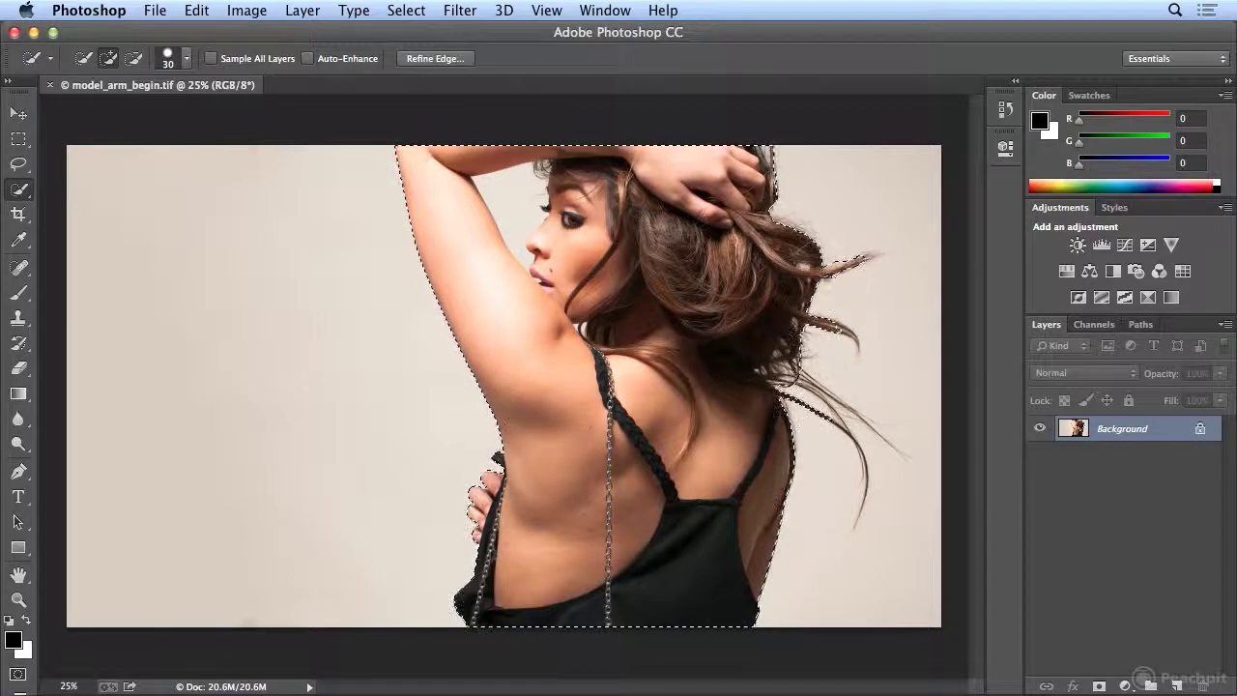
{"action": "left_click", "coordinate": [199, 10]}
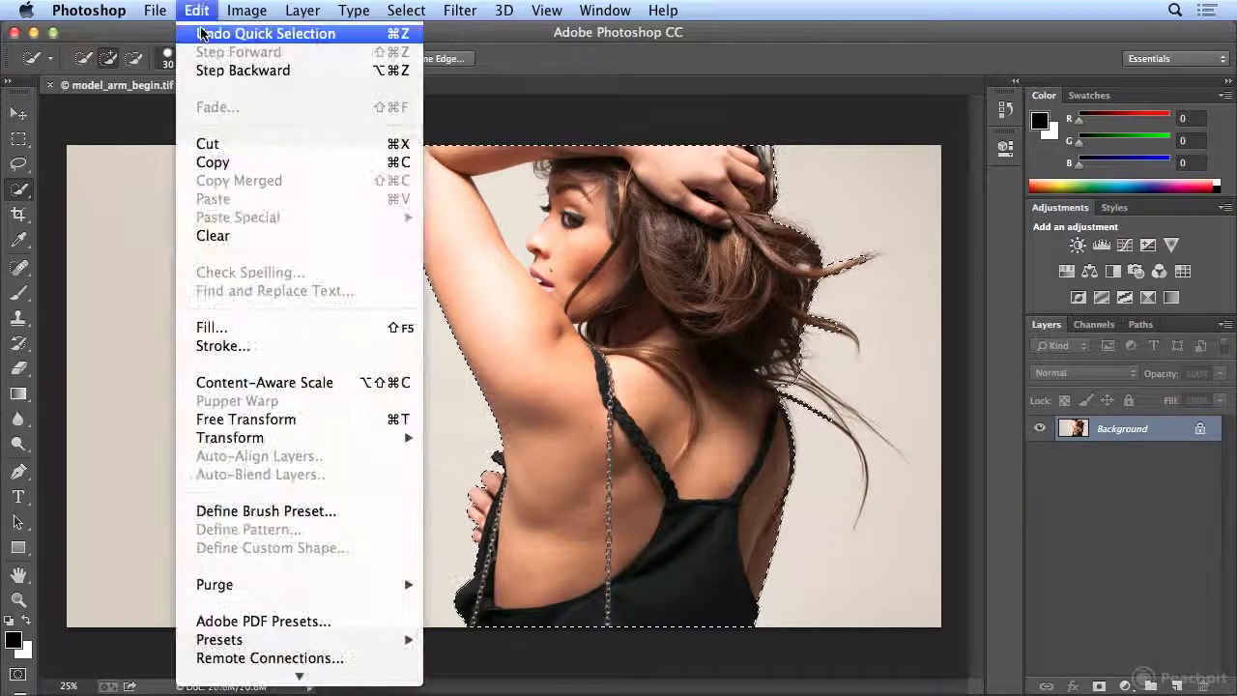
{"action": "left_click", "coordinate": [201, 34]}
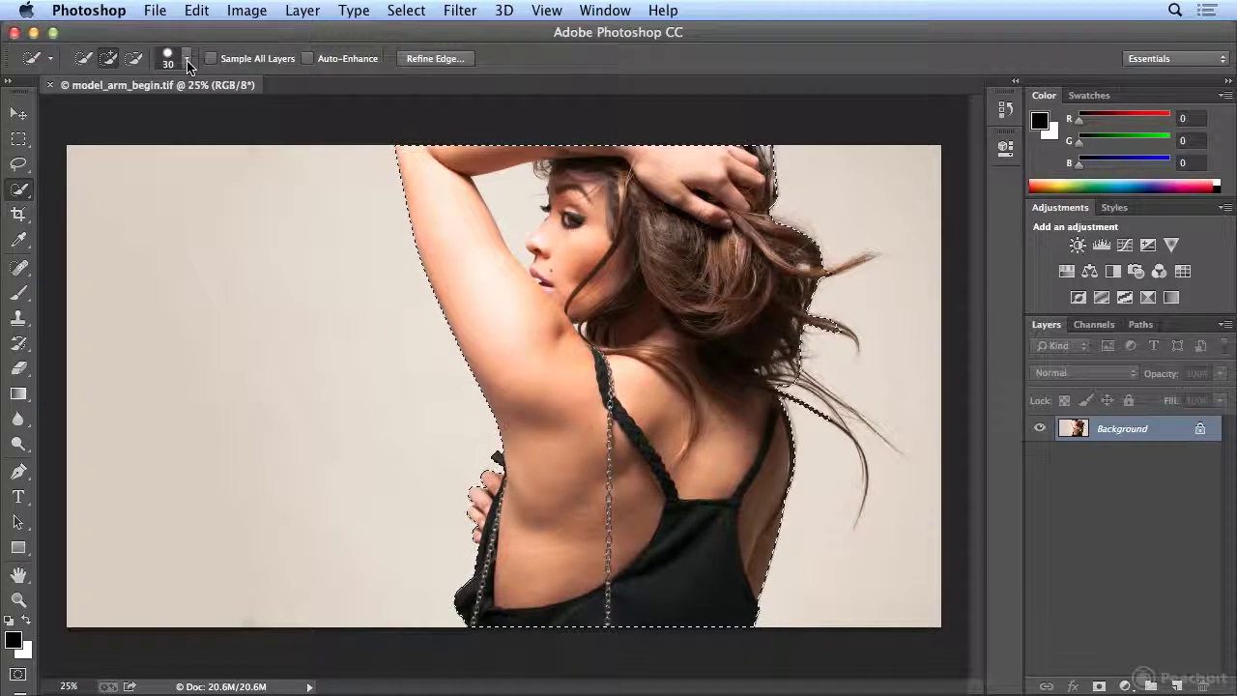
Step: Extend the selection along the loose hair strands behind the model's back, using a 15 px Quick Selection brush
{"action": "left_click", "coordinate": [189, 64]}
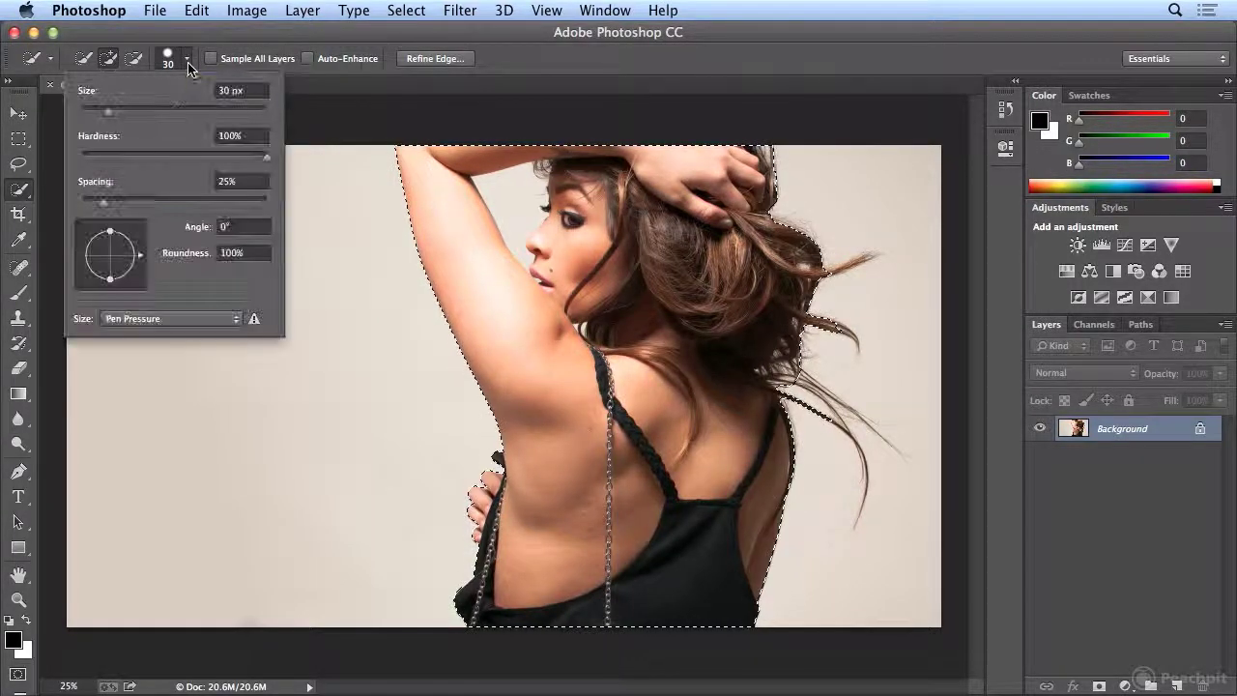
{"action": "left_click_drag", "start_coordinate": [108, 113], "coordinate": [94, 116]}
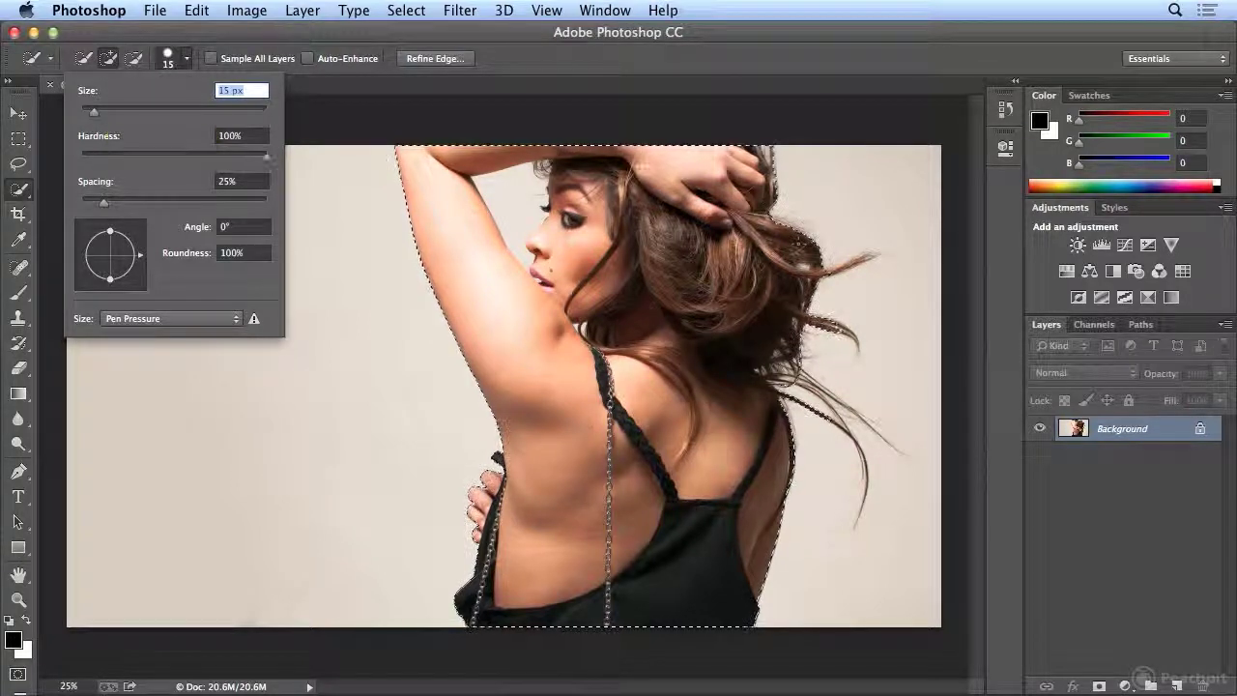
{"action": "key", "text": "Return"}
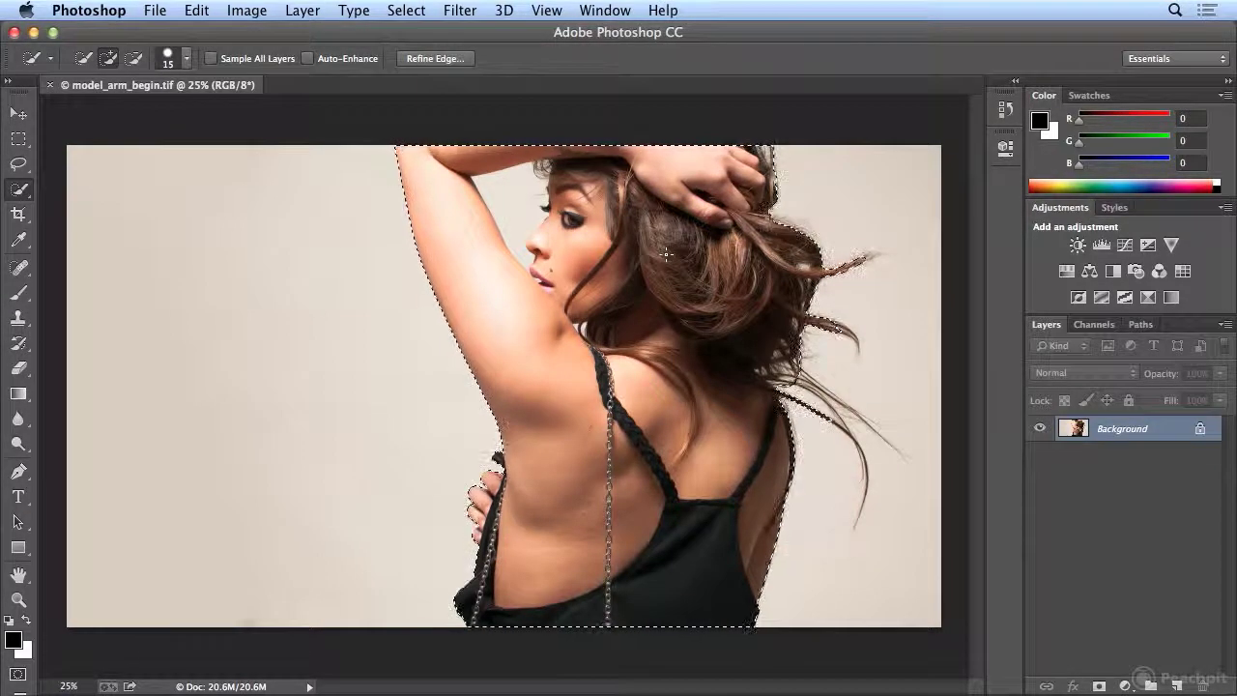
{"action": "left_click", "coordinate": [547, 9]}
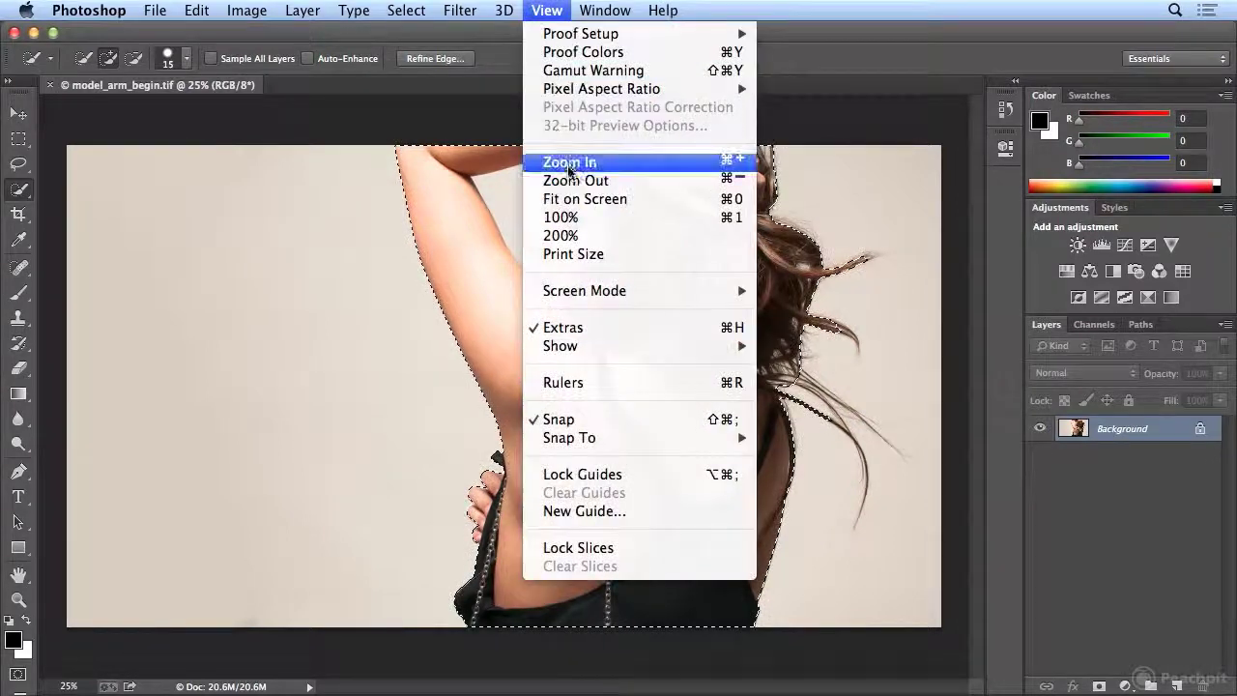
{"action": "left_click", "coordinate": [570, 164]}
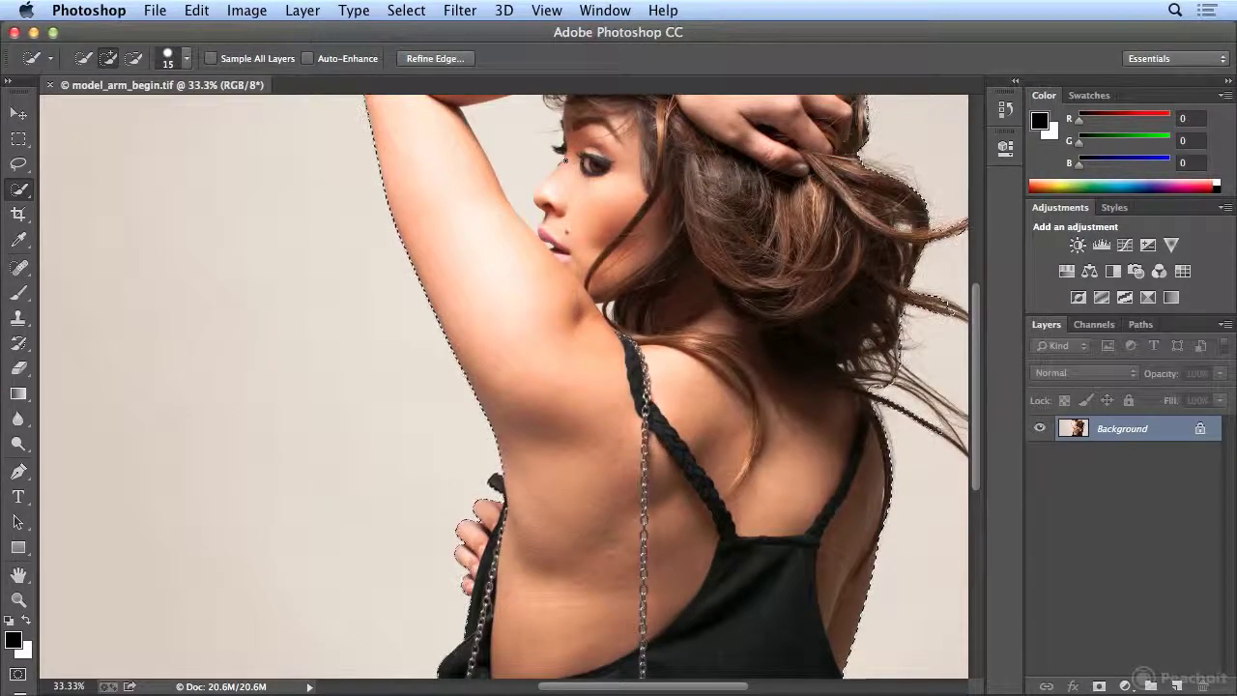
{"action": "key", "text": "super+plus"}
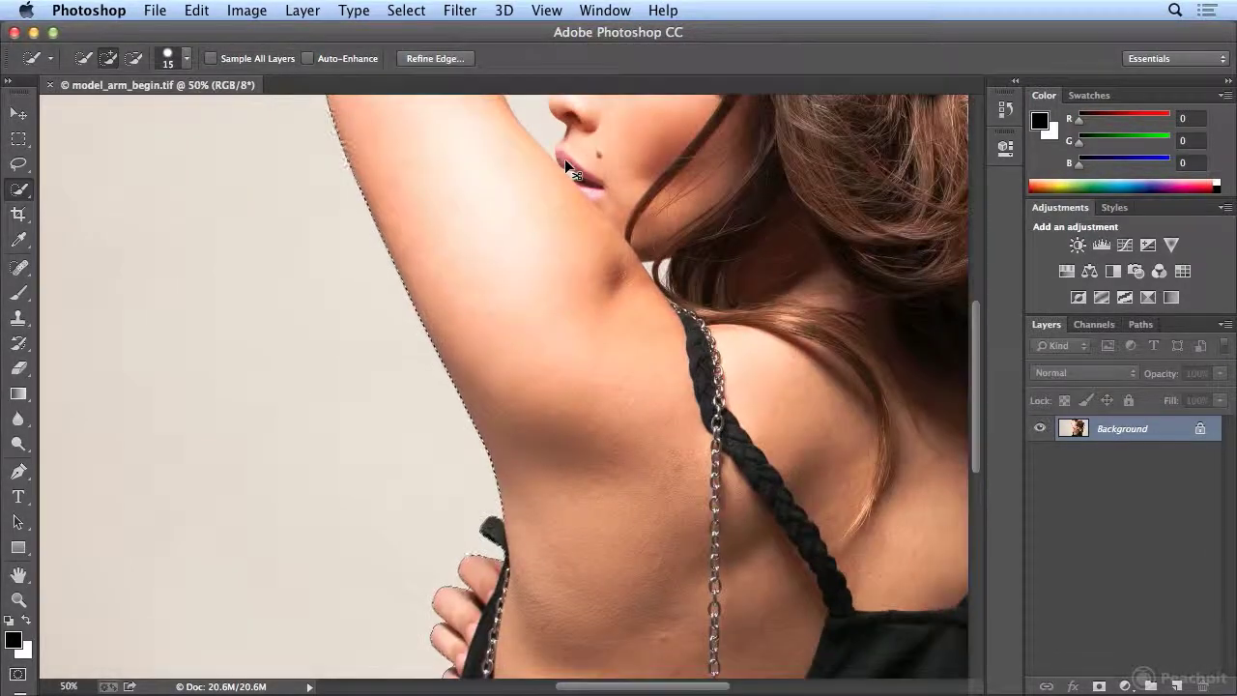
{"action": "left_click_drag", "start_coordinate": [649, 686], "coordinate": [761, 686]}
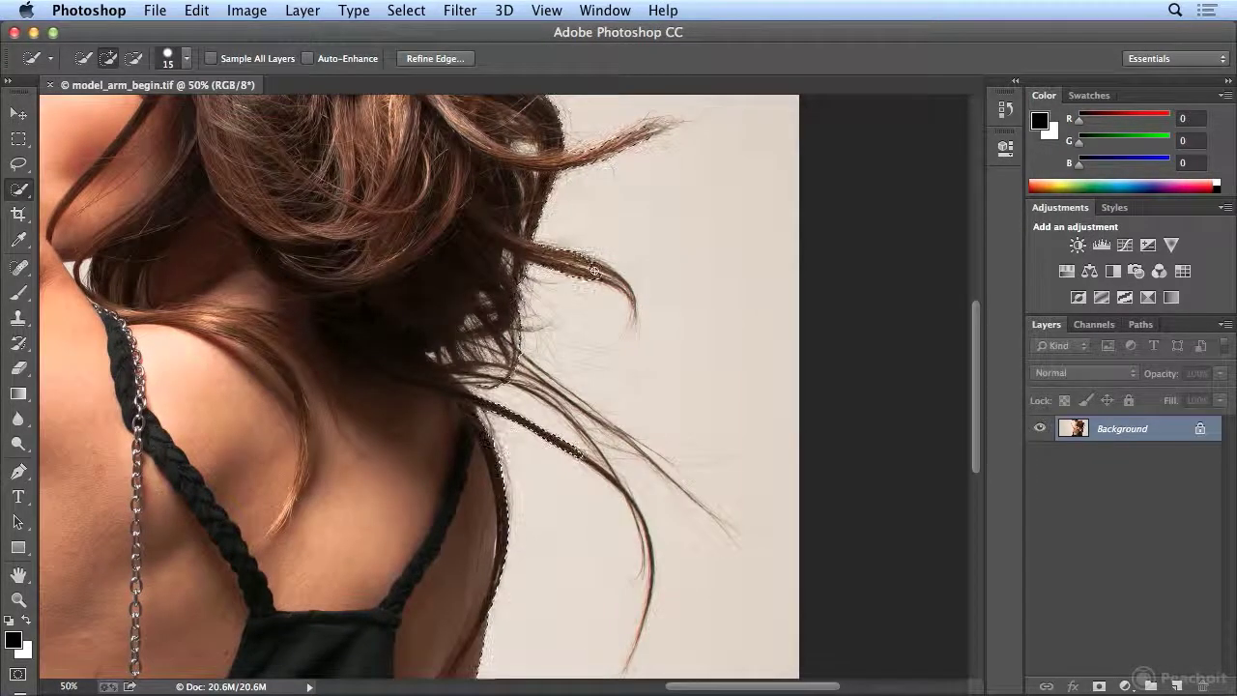
{"action": "mouse_move", "coordinate": [559, 396]}
{"action": "left_mouse_down"}
{"action": "mouse_move", "coordinate": [638, 444]}
{"action": "mouse_move", "coordinate": [647, 463]}
{"action": "mouse_move", "coordinate": [617, 485]}
{"action": "mouse_move", "coordinate": [651, 506]}
{"action": "left_mouse_up"}
{"action": "scroll", "coordinate": [658, 495], "scroll_direction": "down", "scroll_amount": 5}
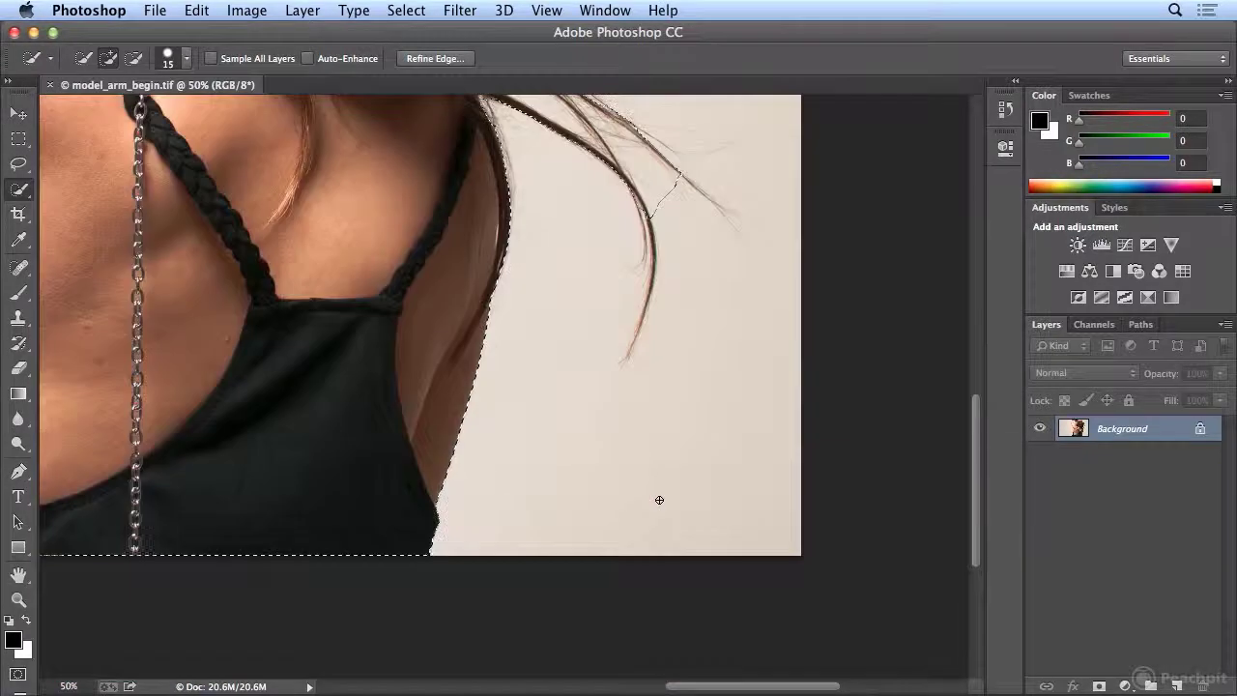
{"action": "mouse_move", "coordinate": [642, 205]}
{"action": "left_mouse_down"}
{"action": "mouse_move", "coordinate": [647, 295]}
{"action": "mouse_move", "coordinate": [651, 285]}
{"action": "mouse_move", "coordinate": [629, 358]}
{"action": "mouse_move", "coordinate": [665, 154]}
{"action": "left_mouse_up"}
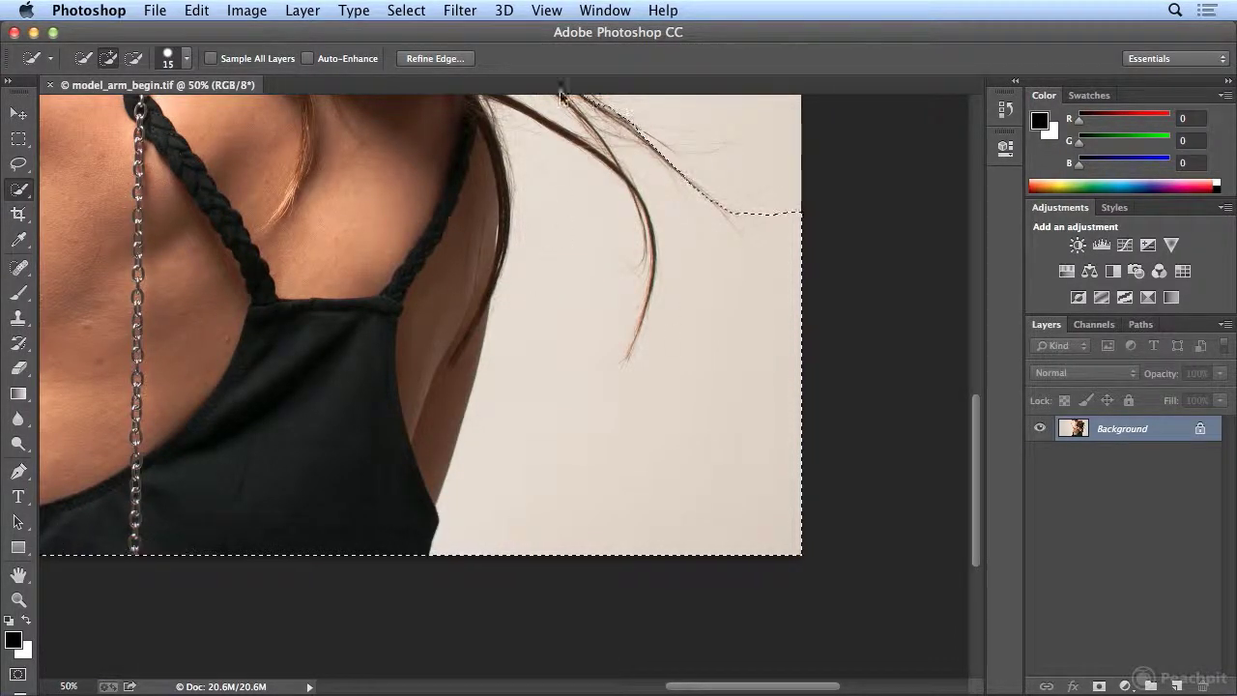
Step: Subtract the background area behind the model's back and around the lower loose hair strands from the selection
{"action": "scroll", "coordinate": [643, 285], "scroll_direction": "up", "scroll_amount": 10}
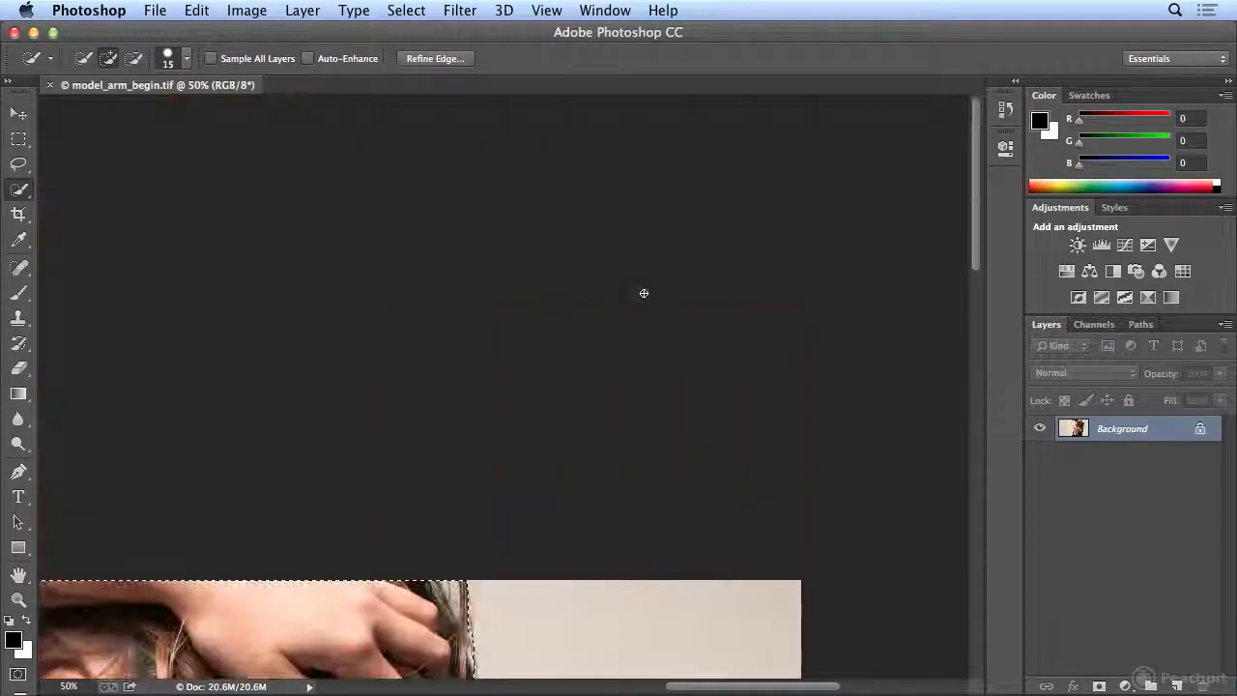
{"action": "scroll", "coordinate": [643, 291], "scroll_direction": "down", "scroll_amount": 3}
{"action": "scroll", "coordinate": [644, 291], "scroll_direction": "down", "scroll_amount": 5}
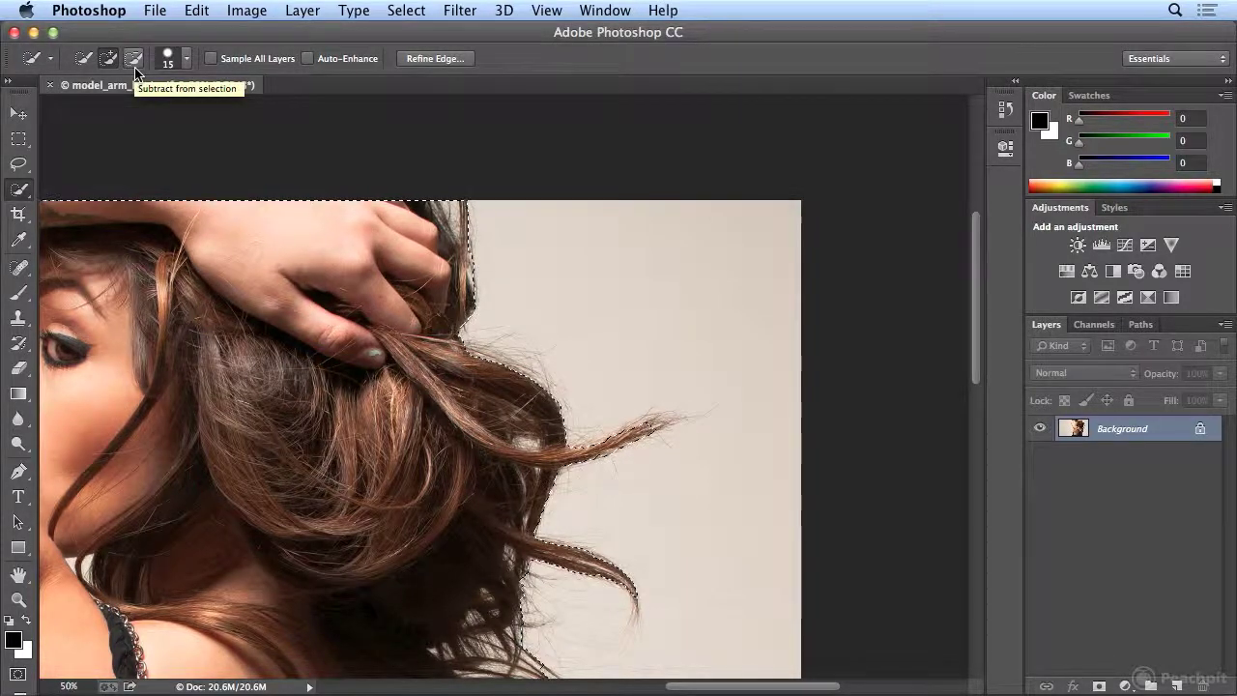
{"action": "left_click", "coordinate": [547, 11]}
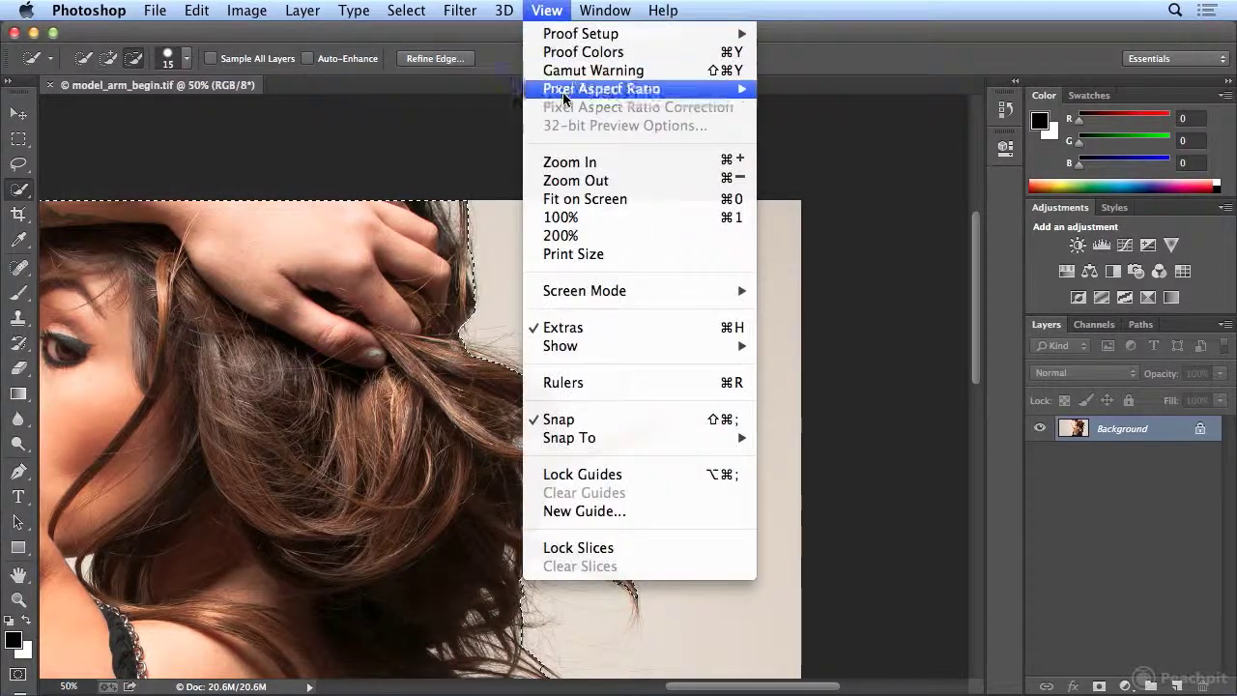
{"action": "left_click", "coordinate": [576, 180]}
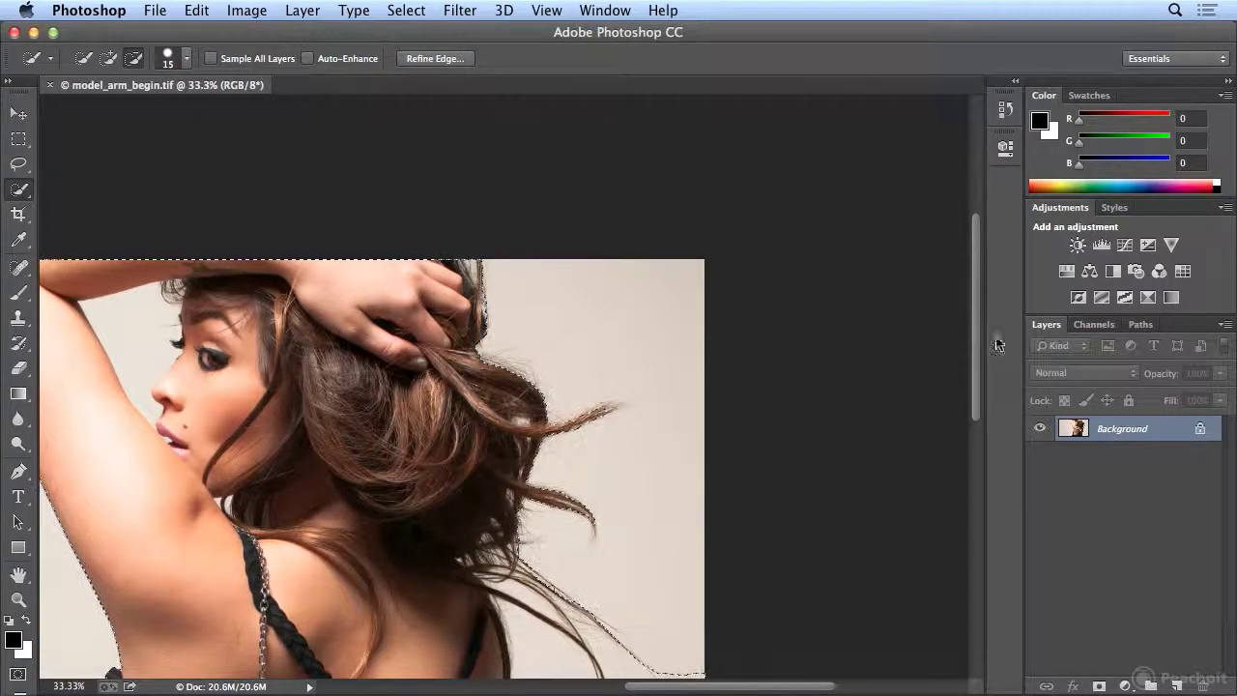
{"action": "left_click_drag", "start_coordinate": [977, 342], "coordinate": [979, 458]}
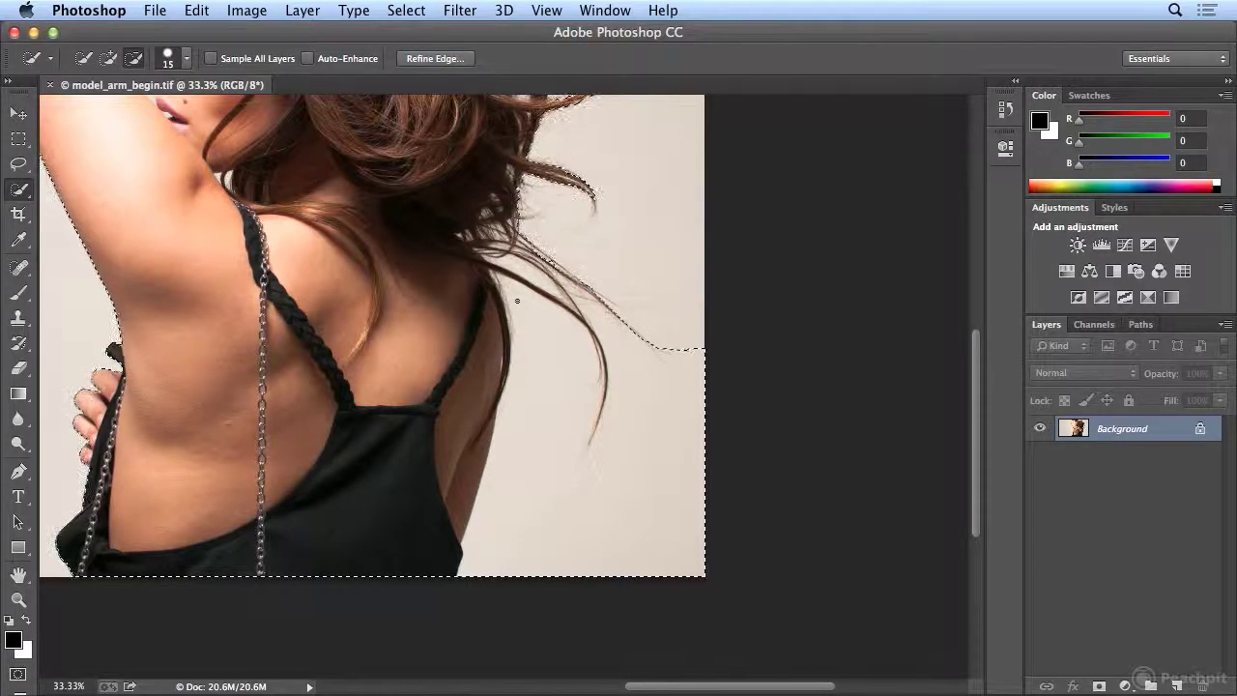
{"action": "mouse_move", "coordinate": [517, 296]}
{"action": "left_mouse_down"}
{"action": "mouse_move", "coordinate": [533, 365]}
{"action": "mouse_move", "coordinate": [560, 383]}
{"action": "mouse_move", "coordinate": [570, 435]}
{"action": "mouse_move", "coordinate": [531, 537]}
{"action": "mouse_move", "coordinate": [560, 454]}
{"action": "mouse_move", "coordinate": [594, 420]}
{"action": "mouse_move", "coordinate": [676, 414]}
{"action": "mouse_move", "coordinate": [633, 348]}
{"action": "mouse_move", "coordinate": [653, 425]}
{"action": "left_mouse_up"}
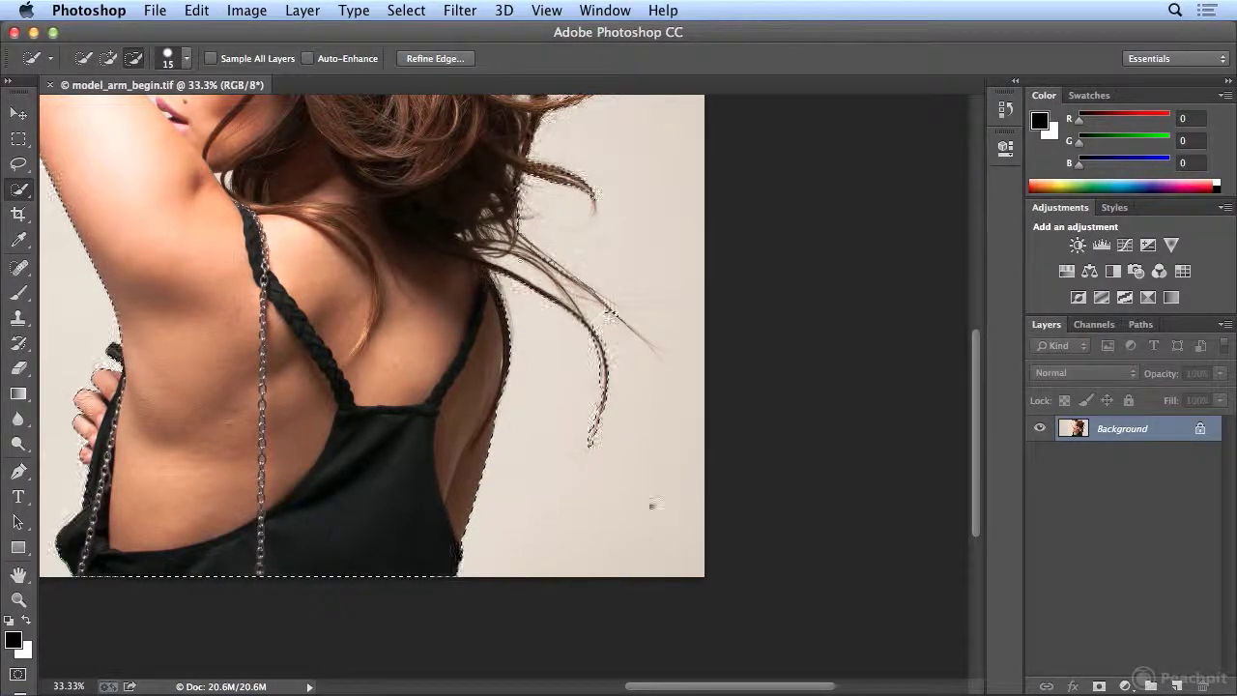
Step: Subtract the background gap between the raised arm and the face from the selection, using a 7 px brush
{"action": "left_click_drag", "start_coordinate": [698, 690], "coordinate": [635, 690]}
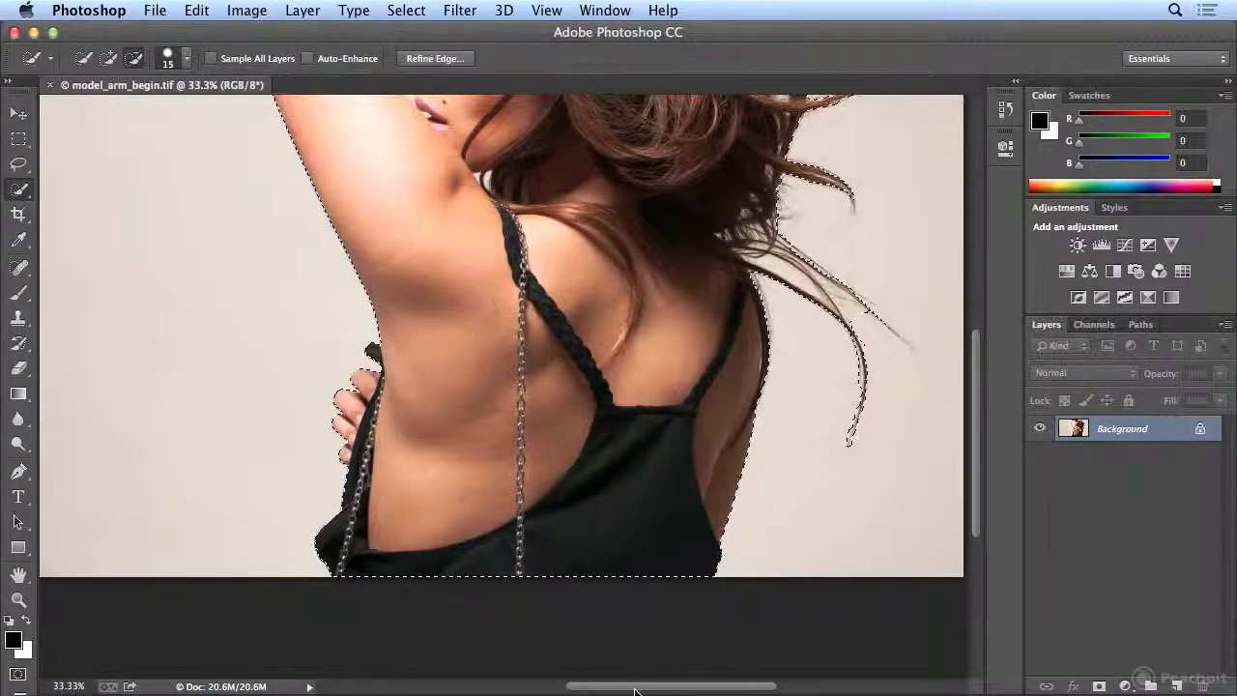
{"action": "left_click_drag", "start_coordinate": [978, 491], "coordinate": [986, 390]}
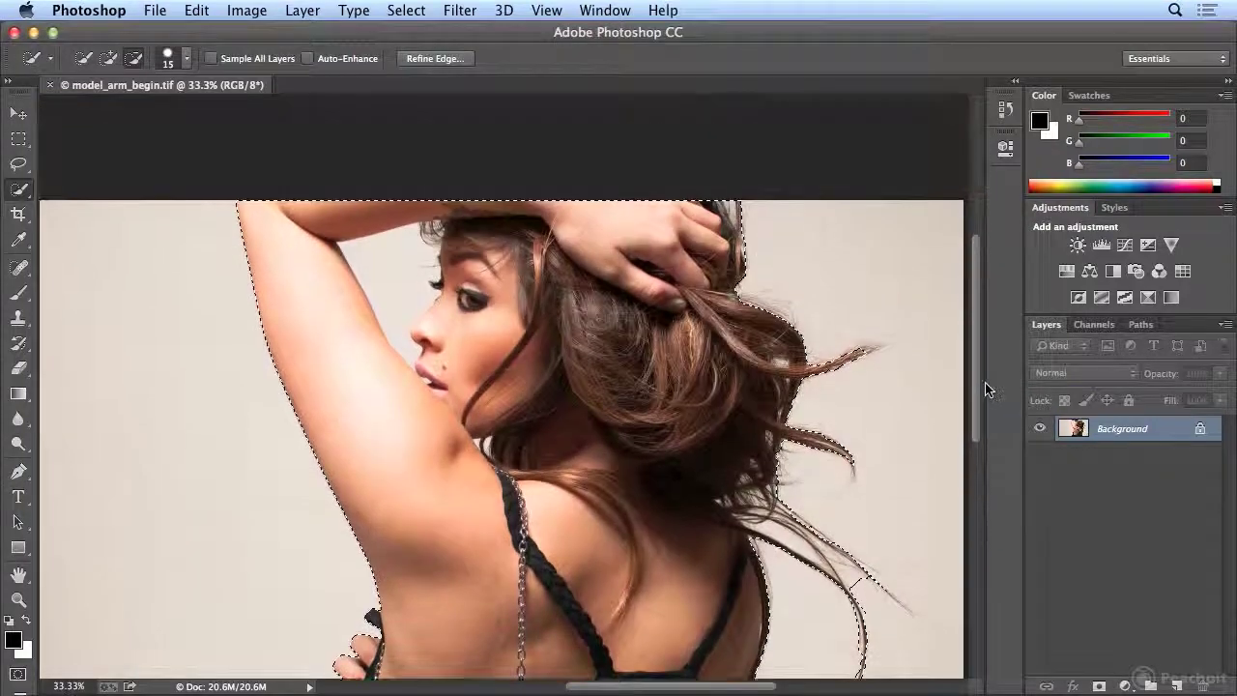
{"action": "key", "text": "super+equal"}
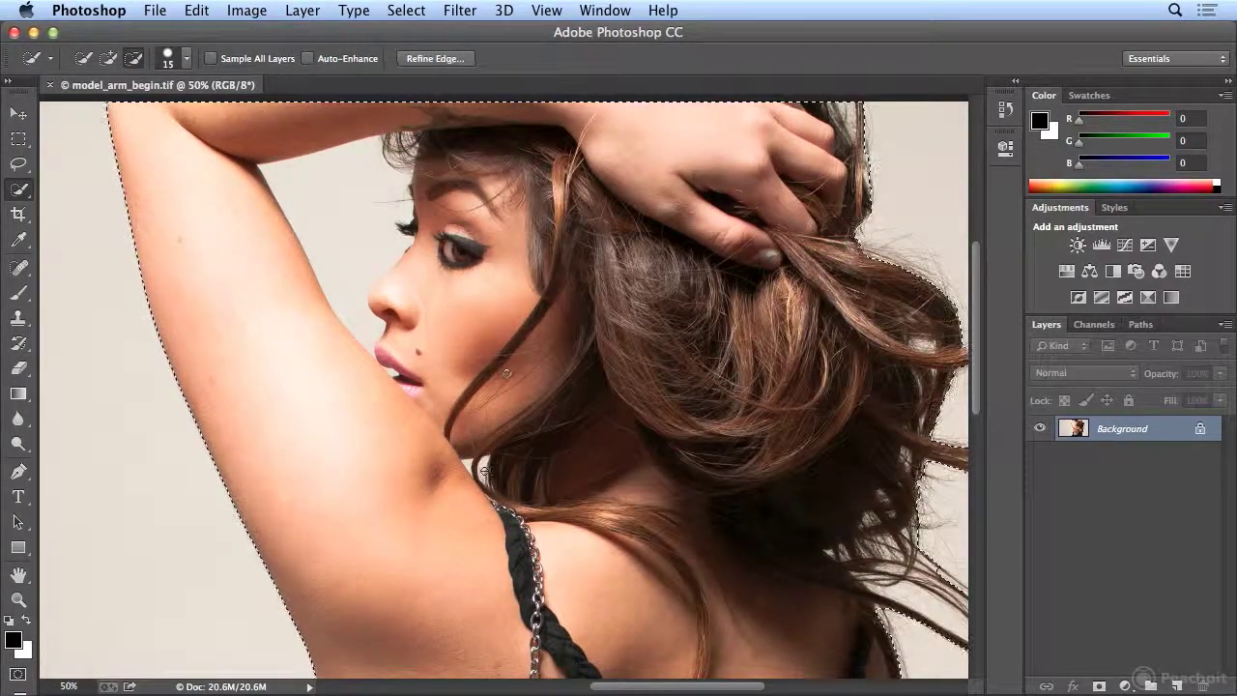
{"action": "left_click", "coordinate": [184, 58]}
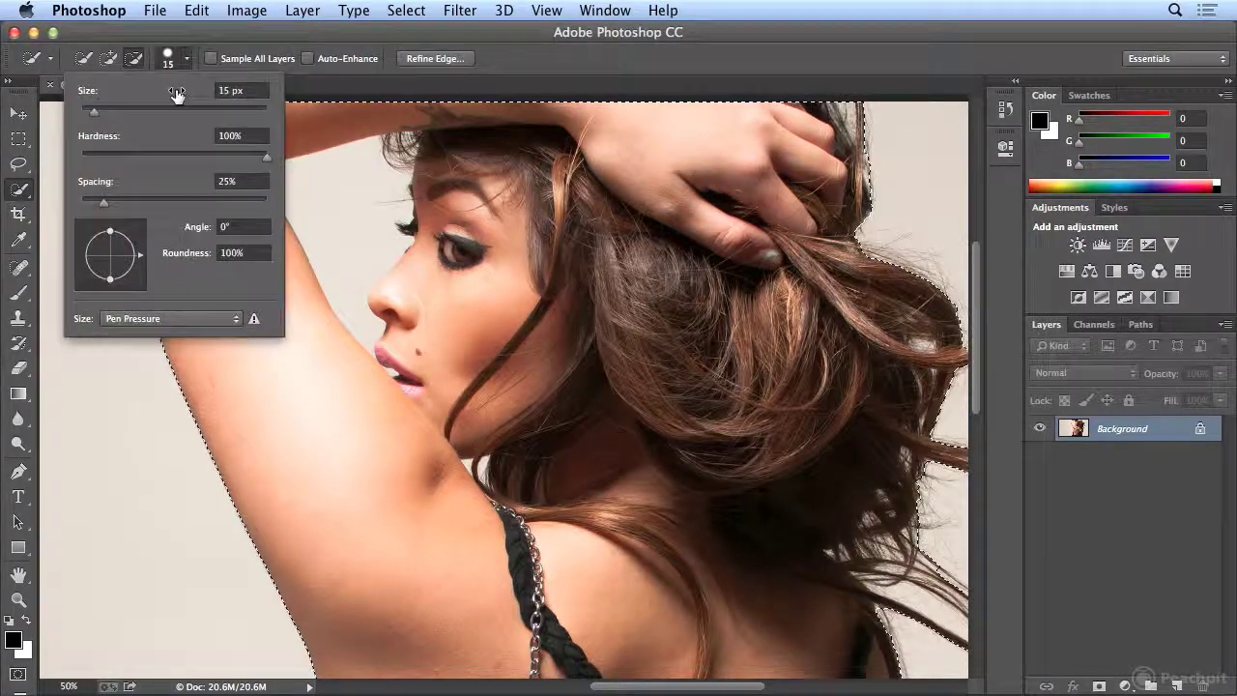
{"action": "left_click_drag", "start_coordinate": [94, 113], "coordinate": [87, 116]}
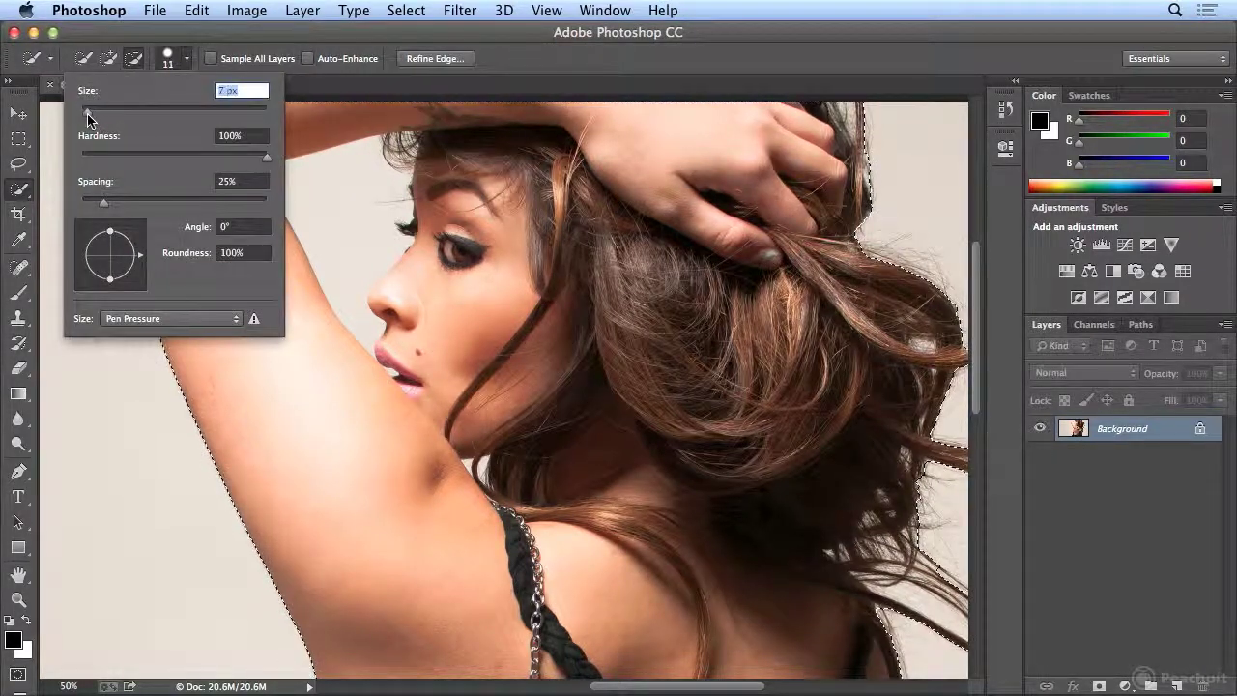
{"action": "key", "text": "Return"}
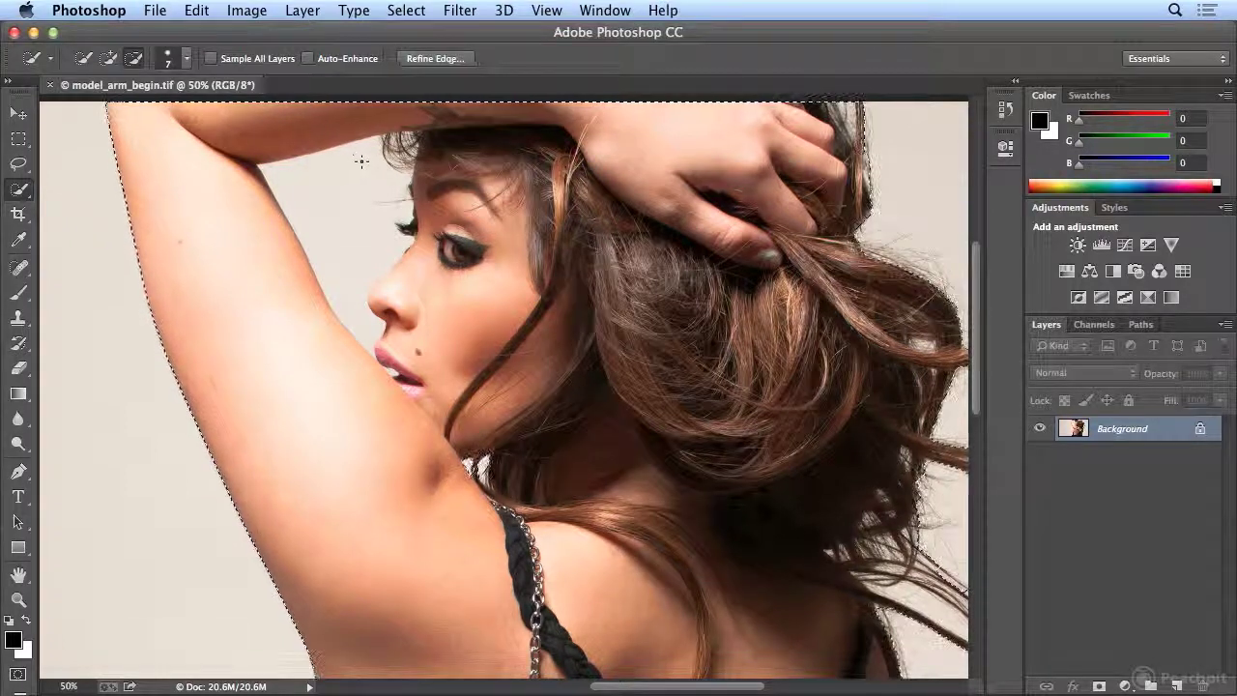
{"action": "left_click_drag", "start_coordinate": [358, 163], "coordinate": [337, 181]}
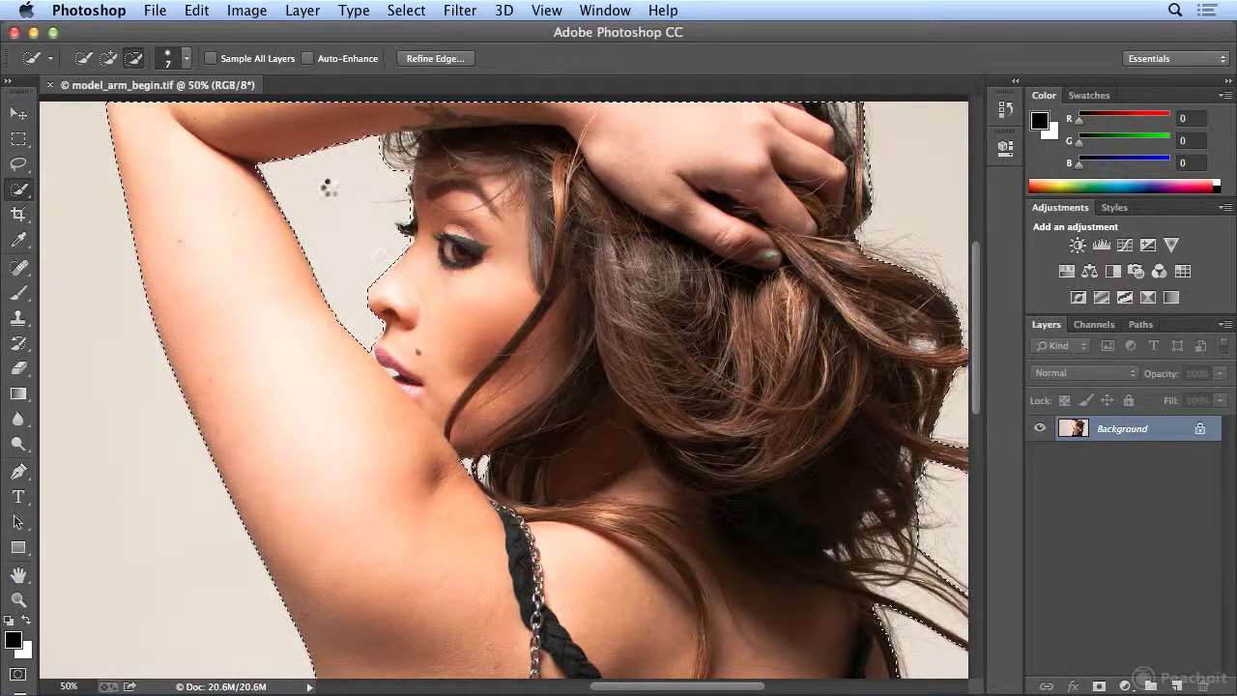
Step: Subtract the remaining background between the nose and the raised arm from the selection, and add the arm's edge area back
{"action": "left_click_drag", "start_coordinate": [340, 271], "coordinate": [358, 326]}
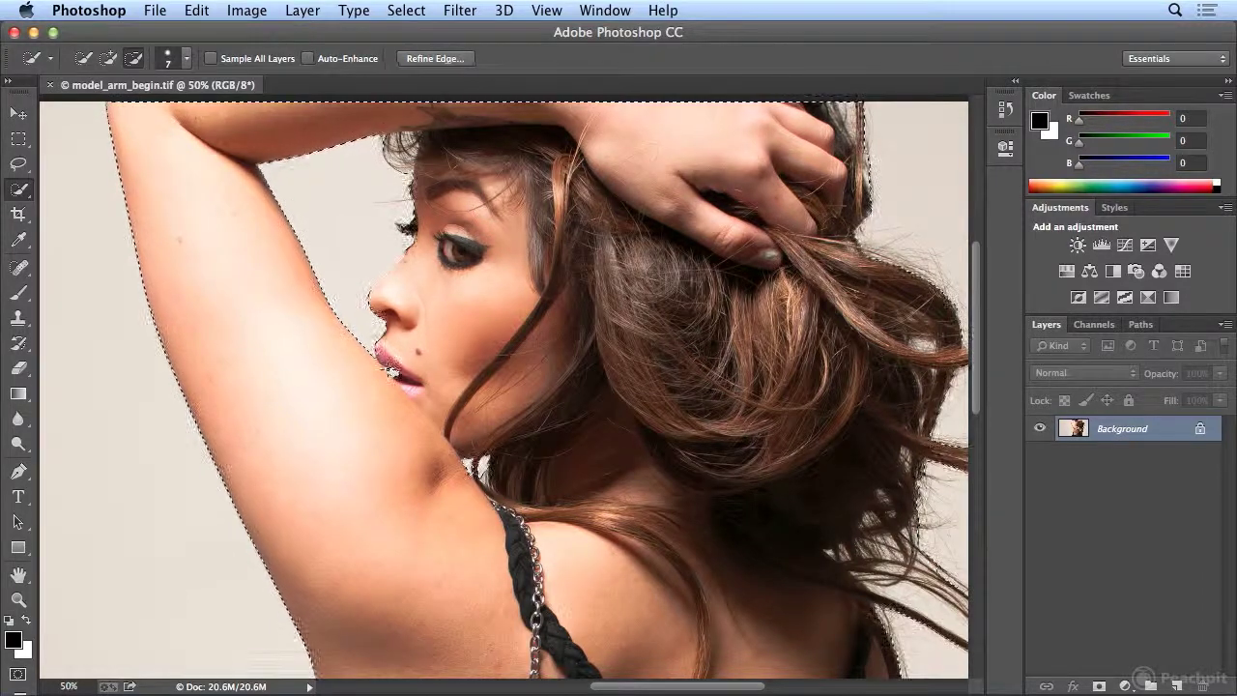
{"action": "left_click", "coordinate": [108, 58]}
{"action": "left_click", "coordinate": [320, 346]}
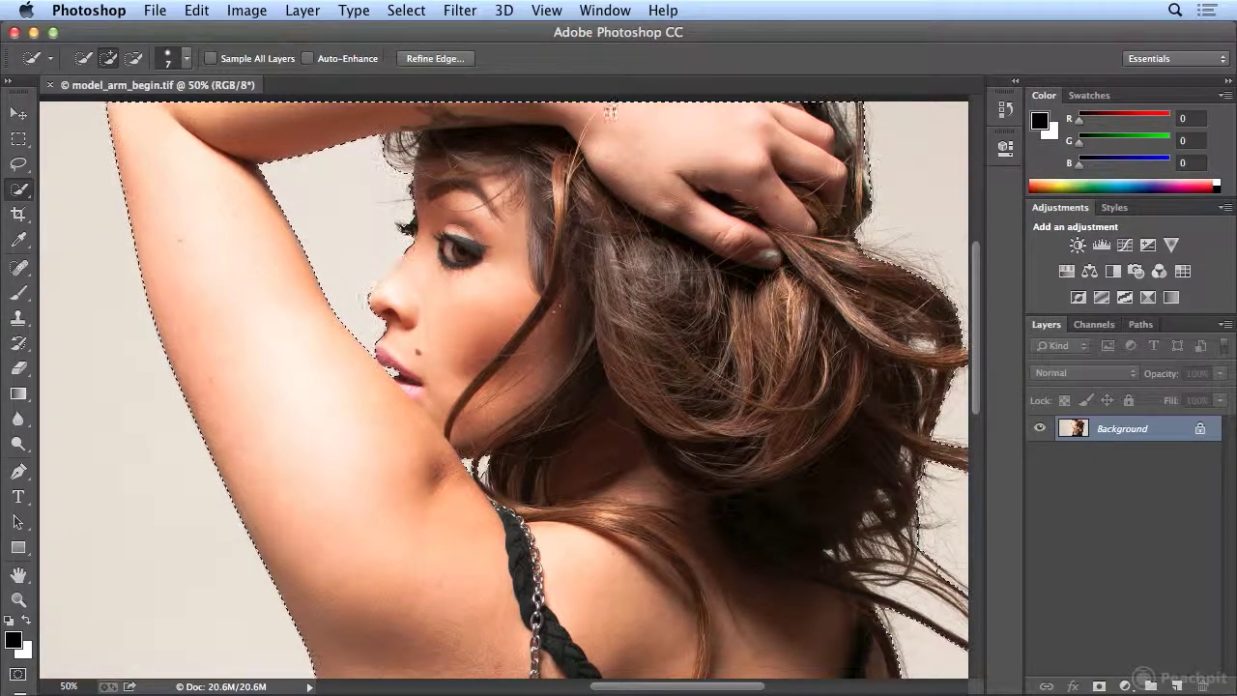
Step: Fit the image on screen and open Refine Edge with the On Black view, keeping the dialog clear of the model
{"action": "left_click", "coordinate": [546, 10]}
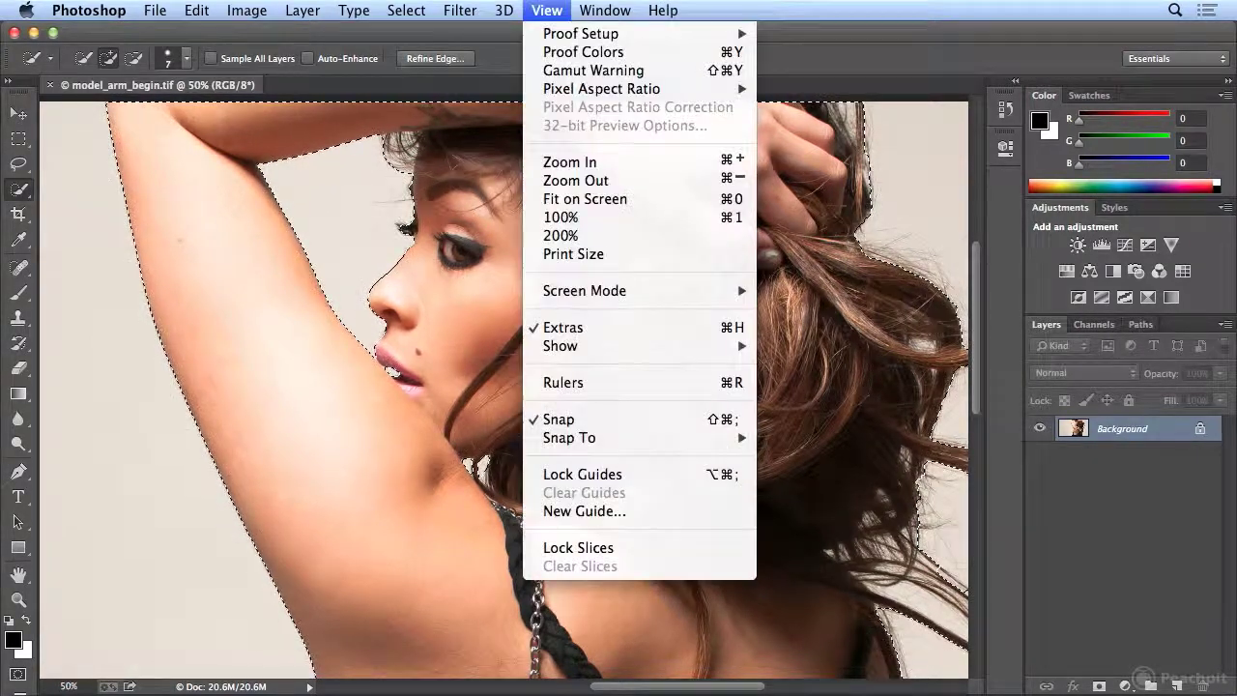
{"action": "left_click", "coordinate": [588, 197]}
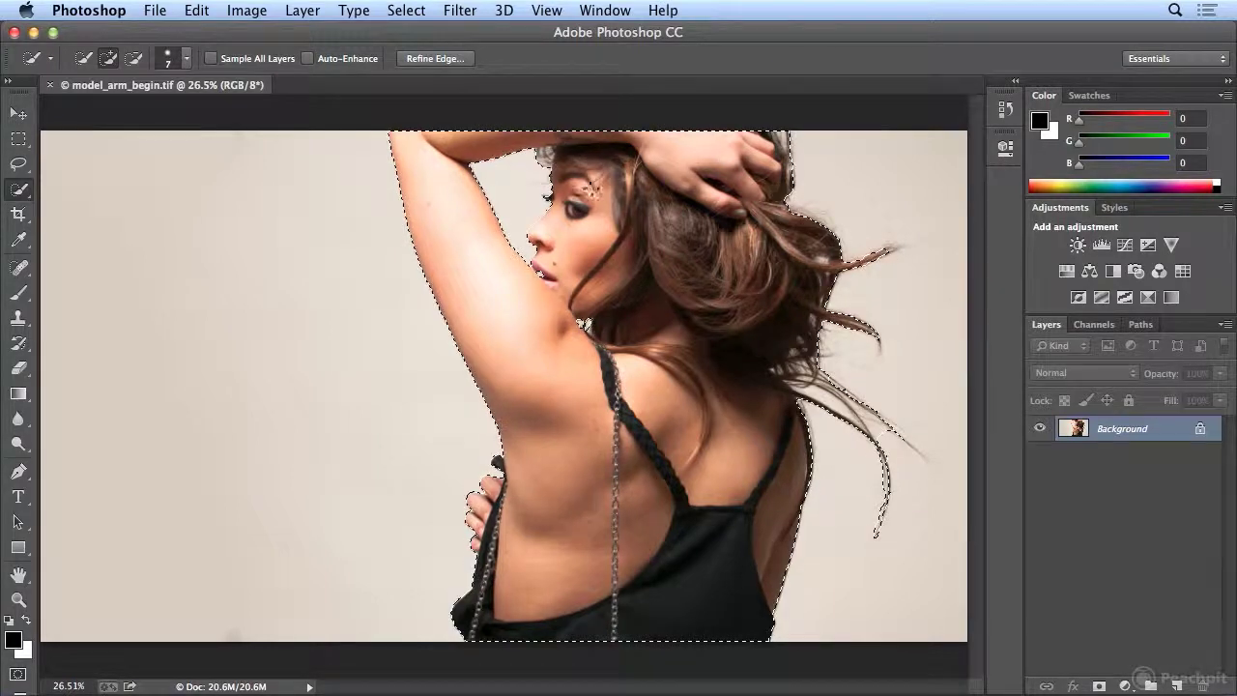
{"action": "left_click", "coordinate": [452, 58]}
{"action": "left_click_drag", "start_coordinate": [519, 79], "coordinate": [828, 81]}
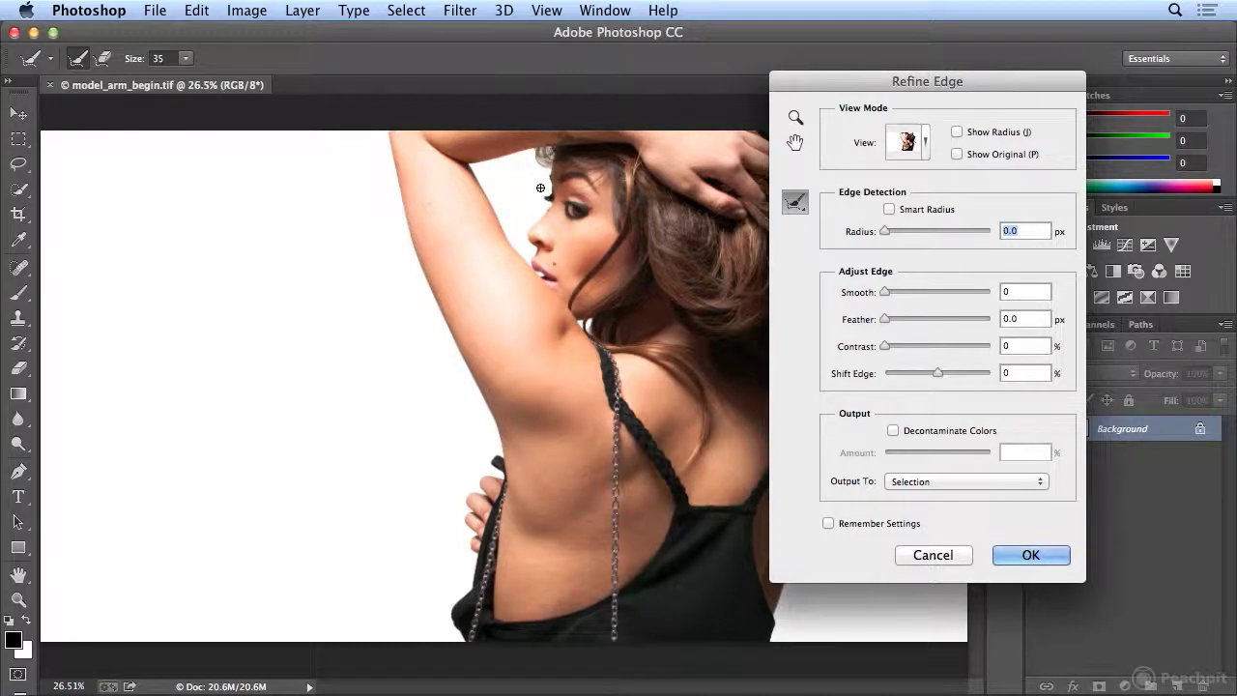
{"action": "left_click", "coordinate": [926, 145]}
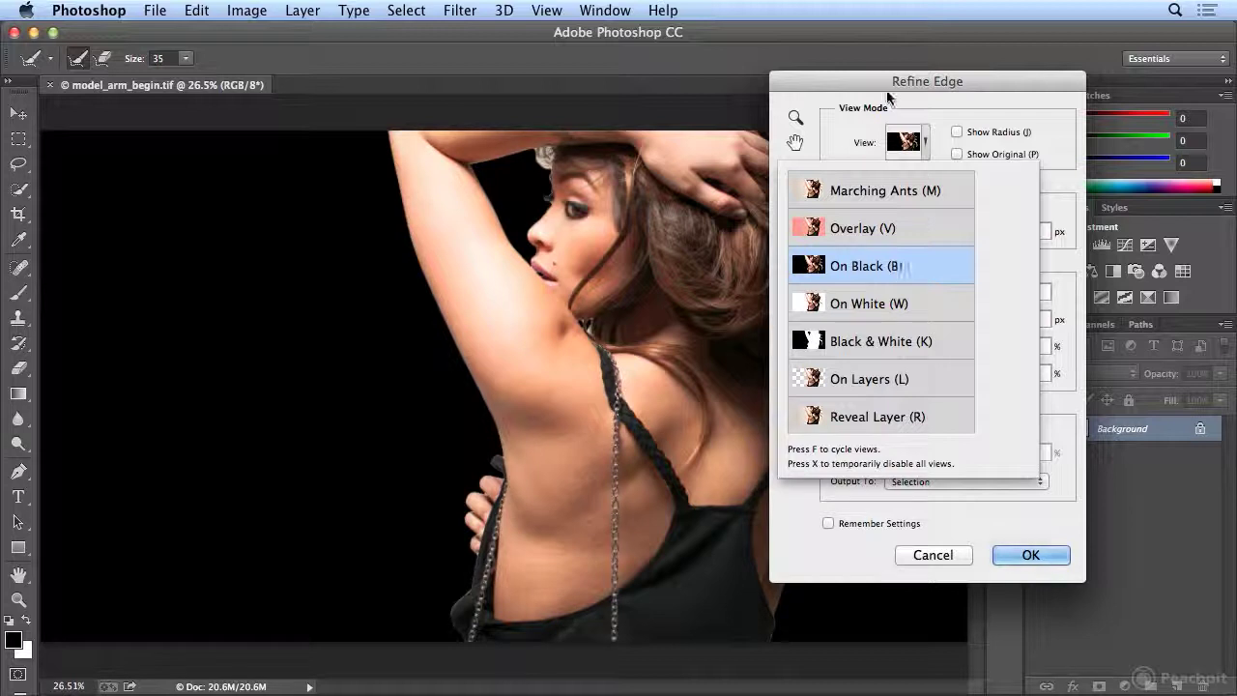
{"action": "left_click_drag", "start_coordinate": [865, 87], "coordinate": [254, 113]}
{"action": "left_click_drag", "start_coordinate": [401, 113], "coordinate": [315, 110]}
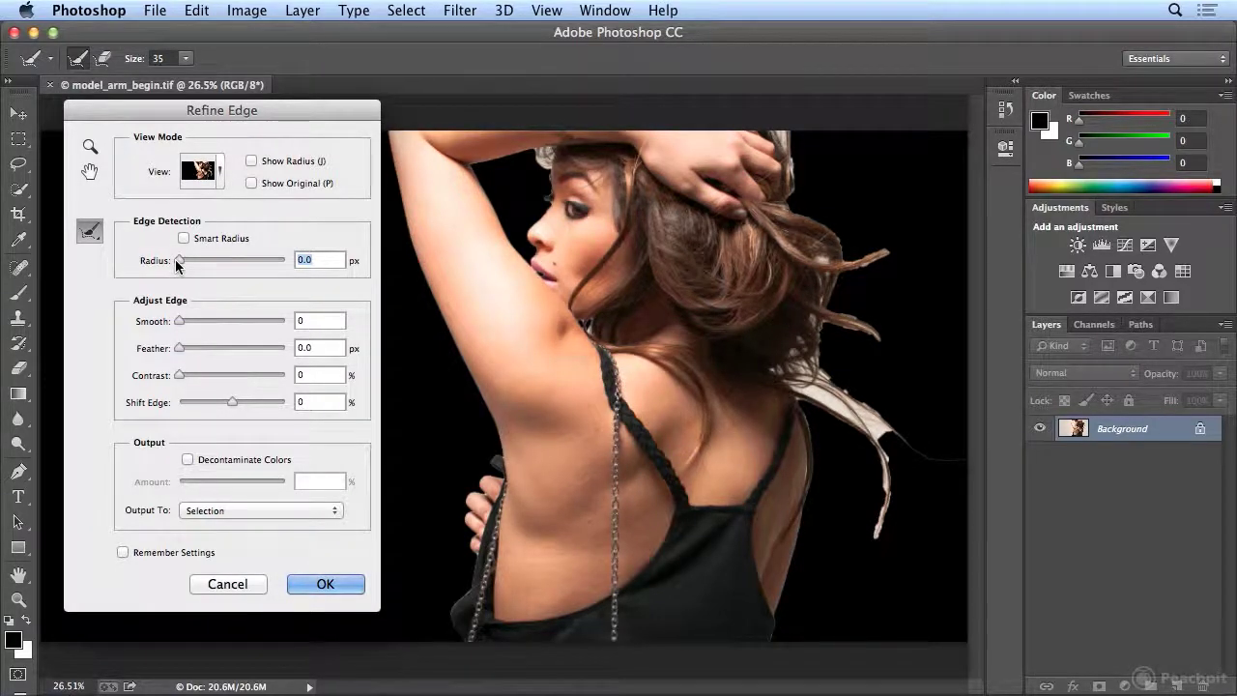
Step: Set the edge detection radius to 85.7 px and refine the loose hair behind the head with the Refine Radius tool
{"action": "left_click_drag", "start_coordinate": [179, 260], "coordinate": [214, 267]}
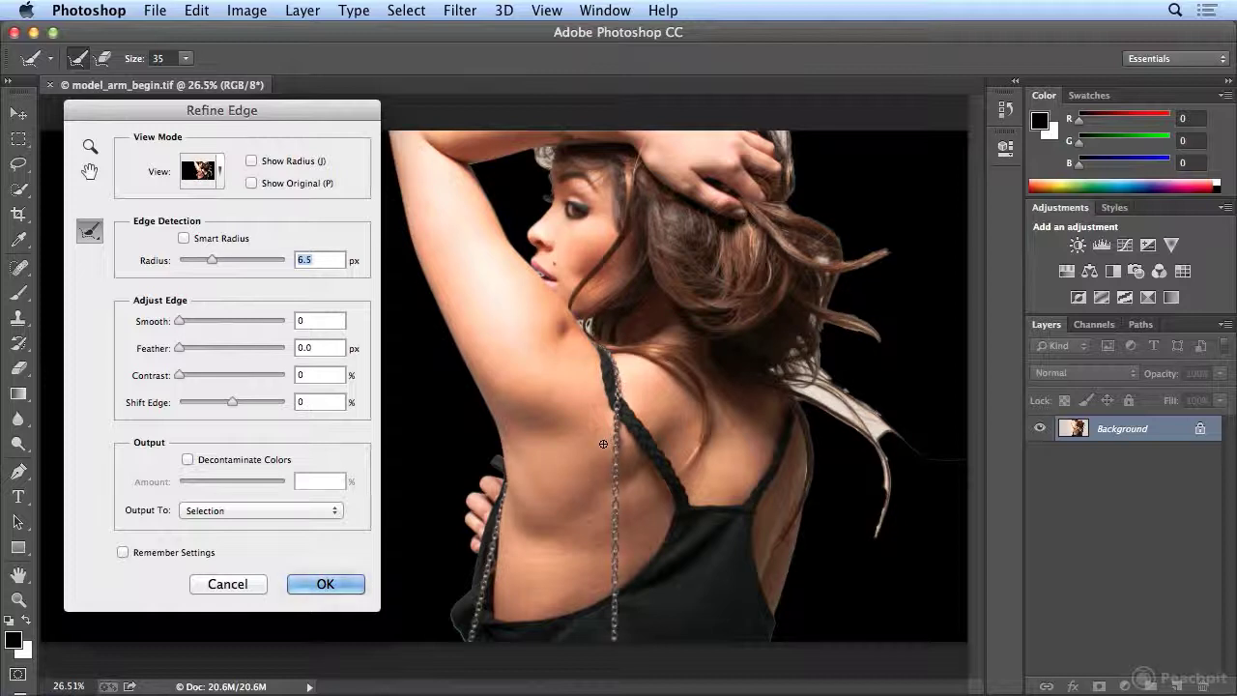
{"action": "left_click_drag", "start_coordinate": [209, 265], "coordinate": [267, 262]}
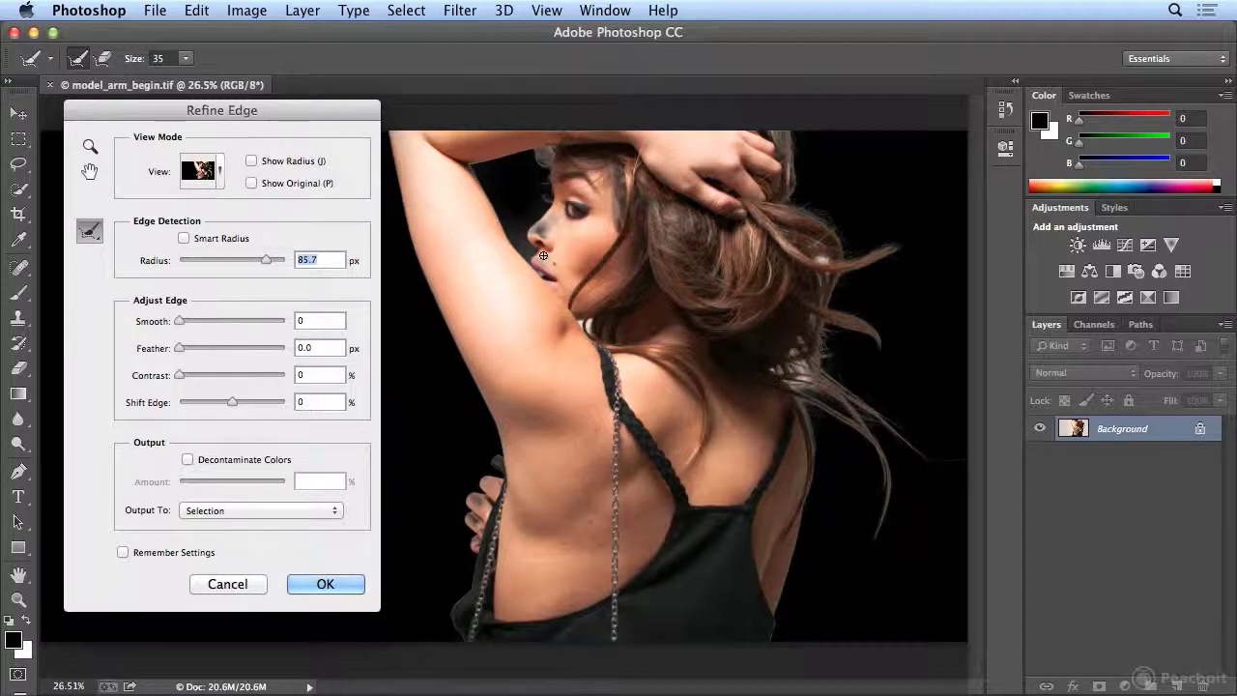
{"action": "left_click", "coordinate": [97, 236]}
{"action": "left_click", "coordinate": [832, 259]}
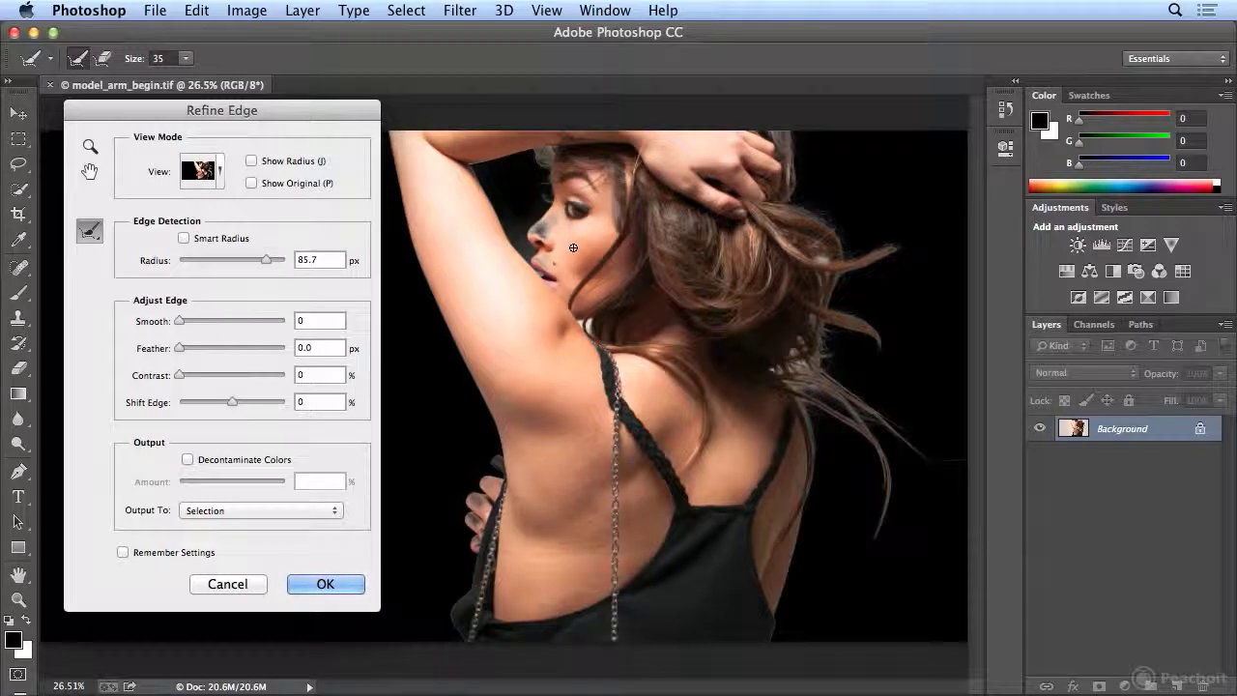
Step: Restore the model's nose and lips with the Erase Refinements tool at size 35
{"action": "left_click", "coordinate": [90, 231]}
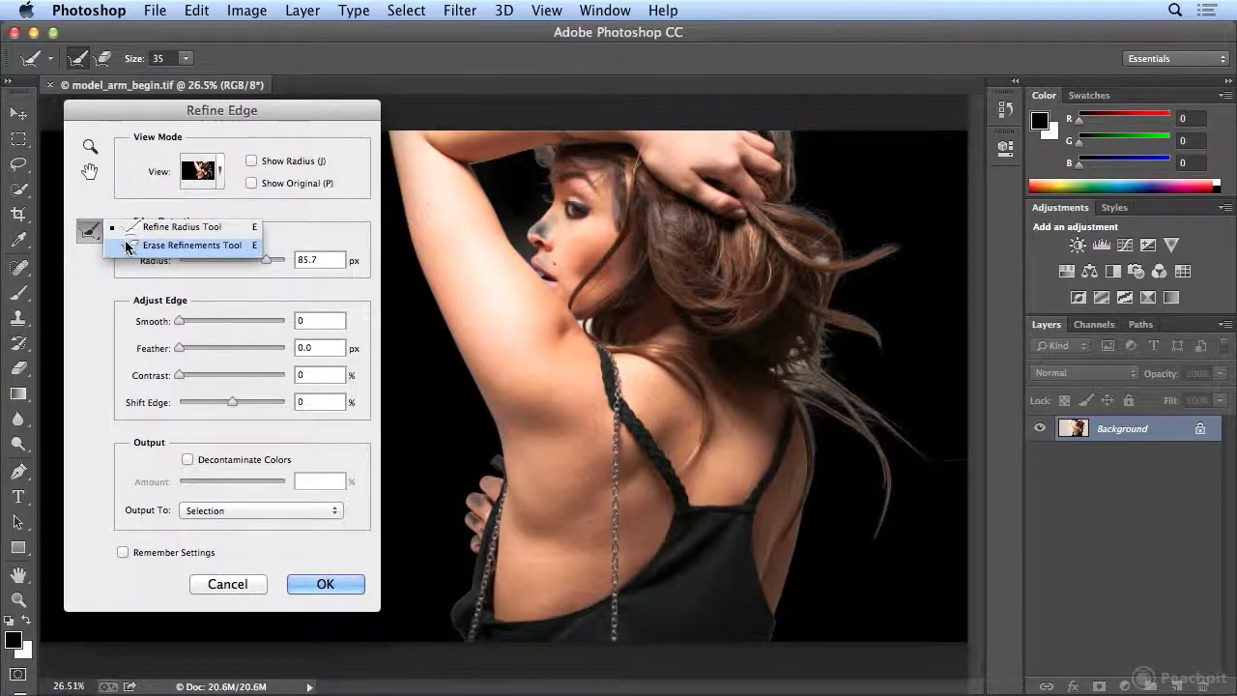
{"action": "left_click", "coordinate": [127, 245]}
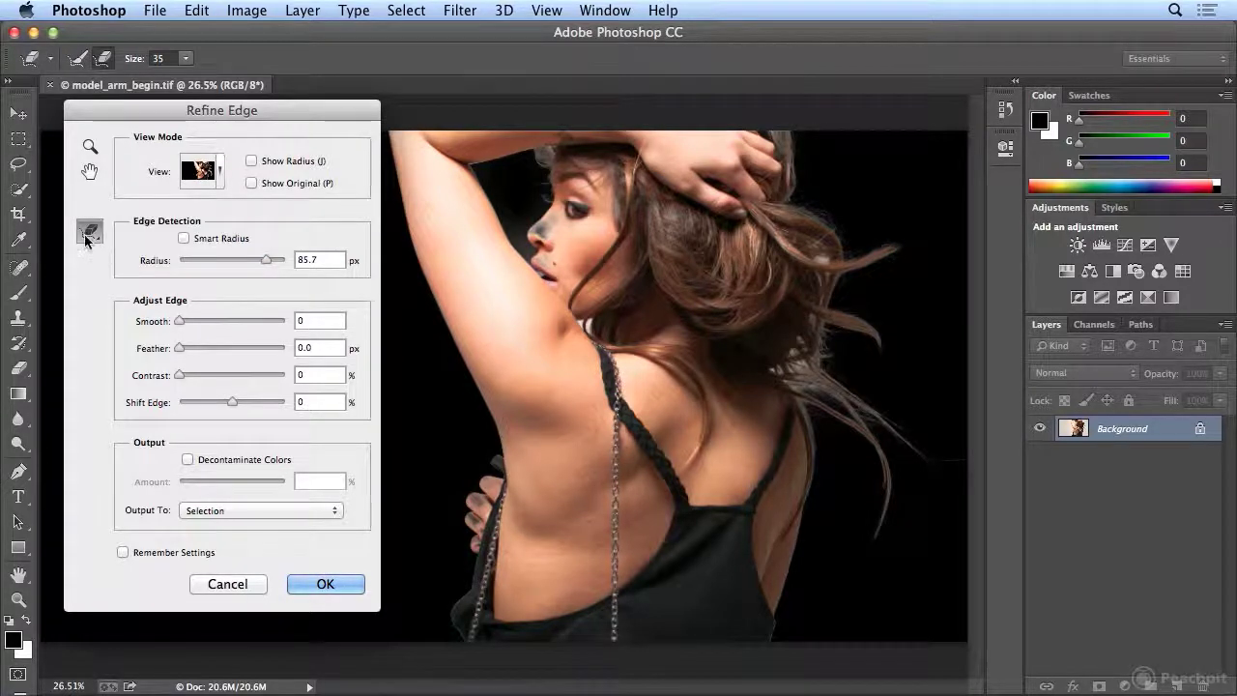
{"action": "left_click", "coordinate": [90, 231]}
{"action": "left_click", "coordinate": [128, 244]}
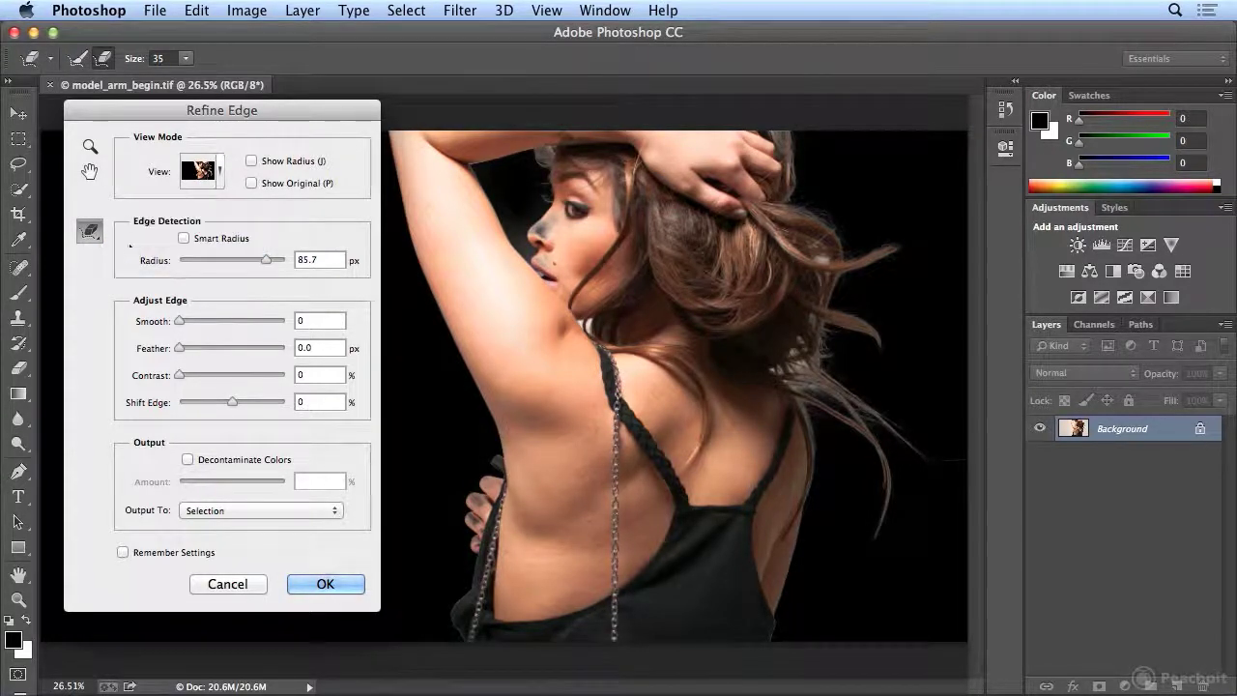
{"action": "mouse_move", "coordinate": [543, 234]}
{"action": "left_mouse_down"}
{"action": "mouse_move", "coordinate": [529, 224]}
{"action": "mouse_move", "coordinate": [556, 218]}
{"action": "left_mouse_up"}
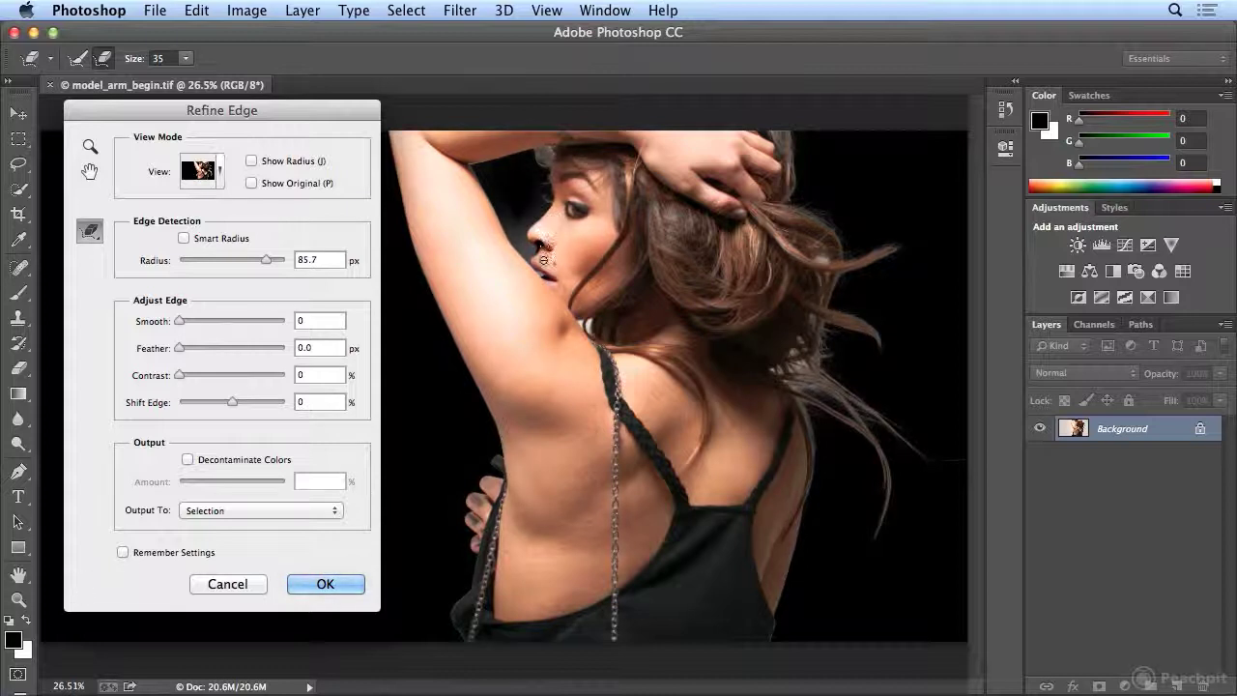
{"action": "left_click_drag", "start_coordinate": [547, 268], "coordinate": [549, 272]}
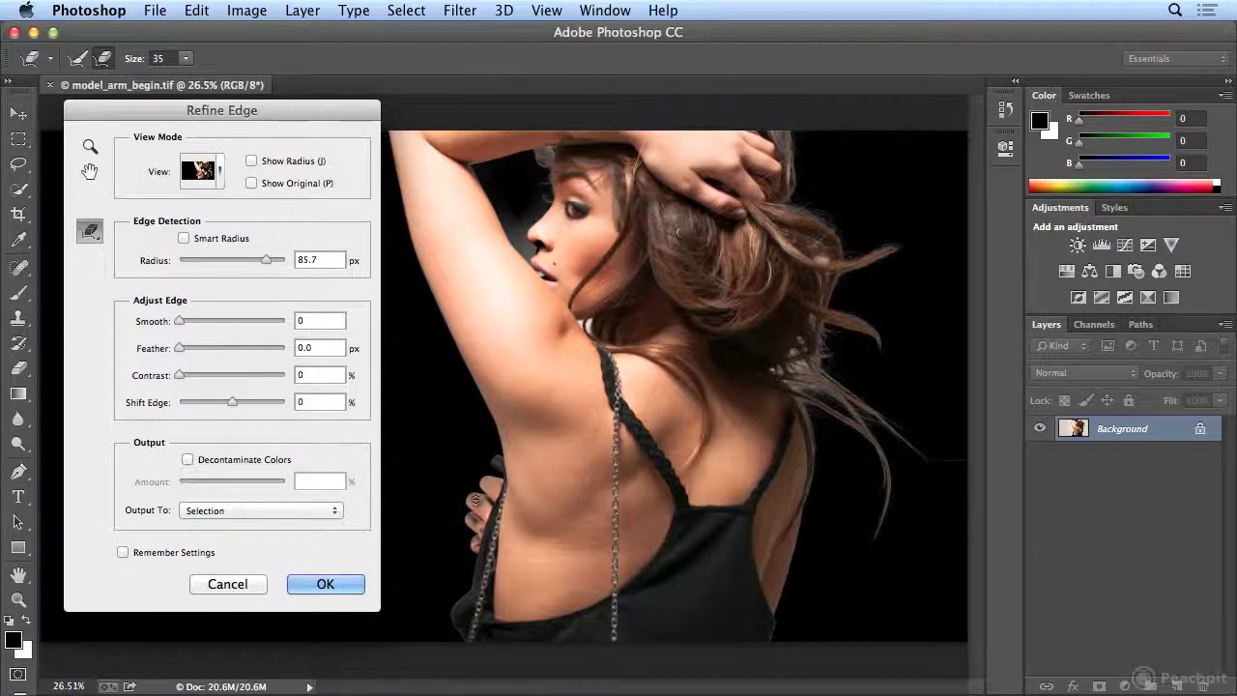
Step: Erase the edge refinements over the model's fingers and touch up the edge around the nose and mouth
{"action": "mouse_move", "coordinate": [476, 507]}
{"action": "left_mouse_down"}
{"action": "mouse_move", "coordinate": [488, 488]}
{"action": "mouse_move", "coordinate": [481, 522]}
{"action": "left_mouse_up"}
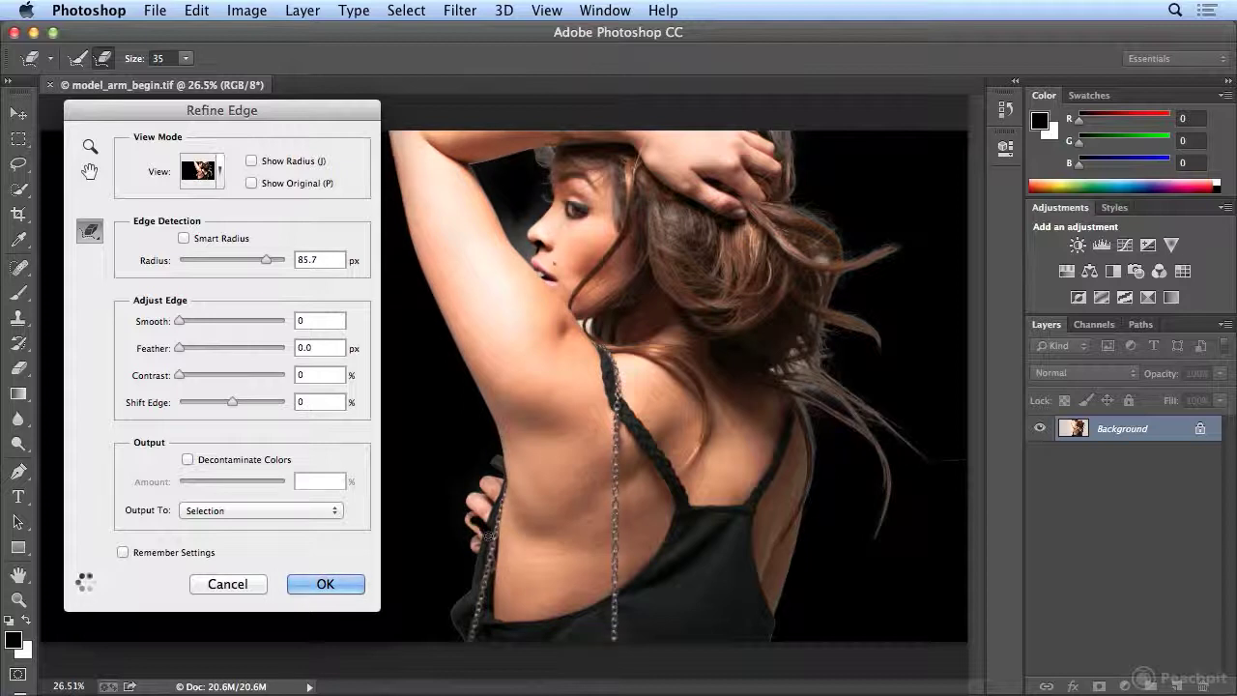
{"action": "left_click_drag", "start_coordinate": [488, 483], "coordinate": [496, 501]}
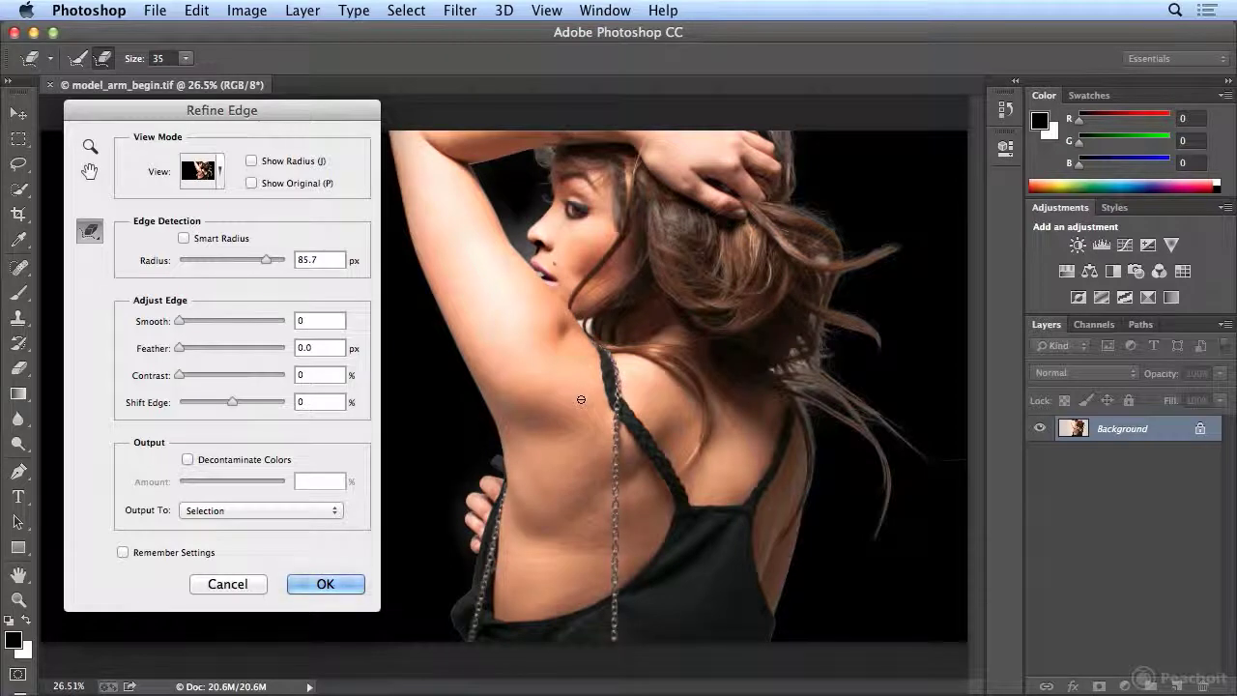
{"action": "left_click_drag", "start_coordinate": [536, 244], "coordinate": [542, 263]}
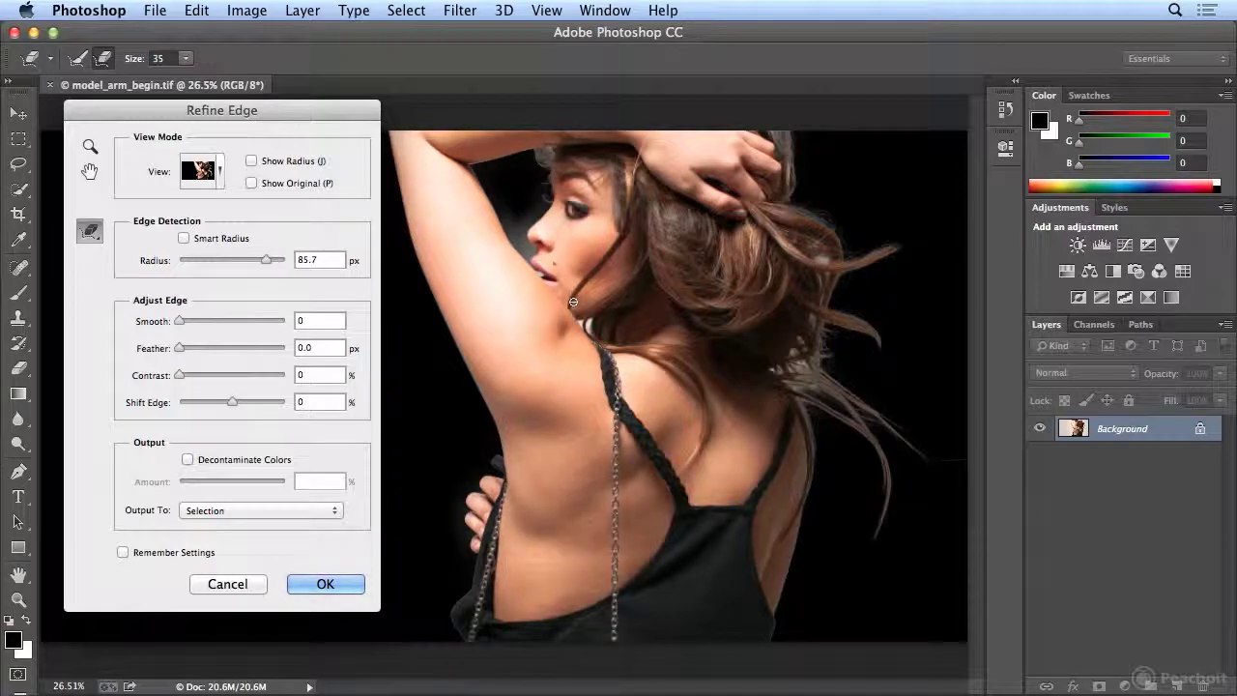
Step: Output the refined selection to a new layer with layer mask
{"action": "left_click", "coordinate": [257, 512]}
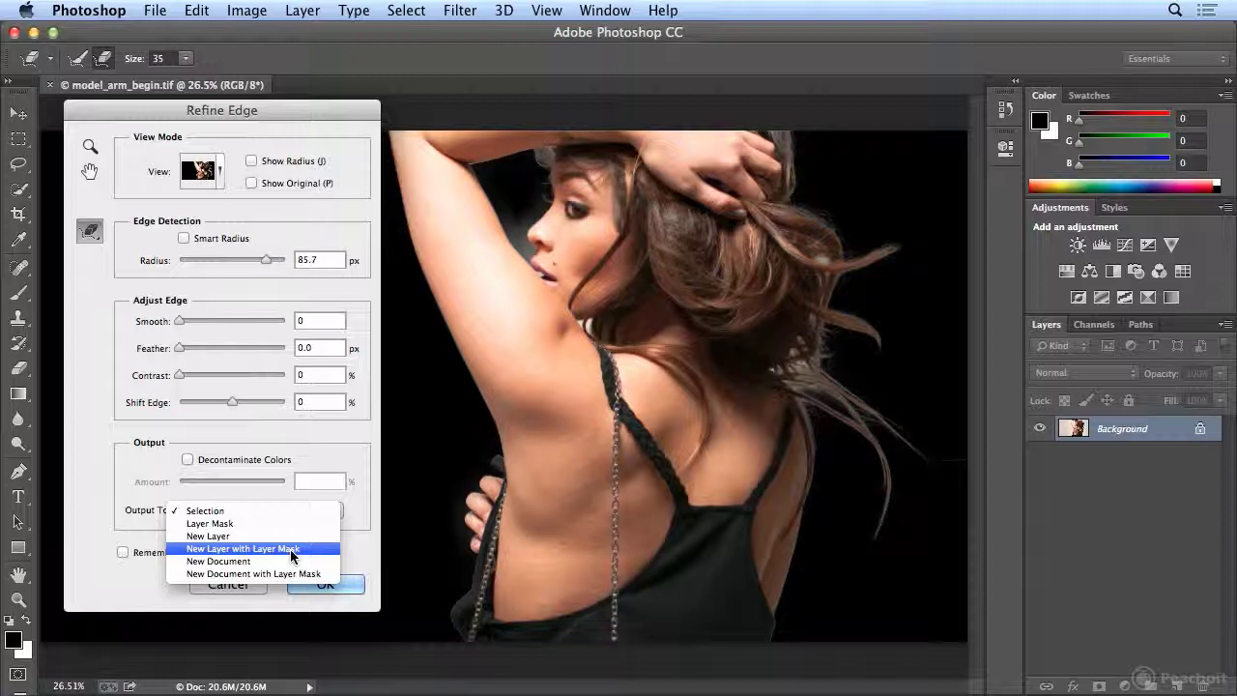
{"action": "left_click", "coordinate": [291, 552]}
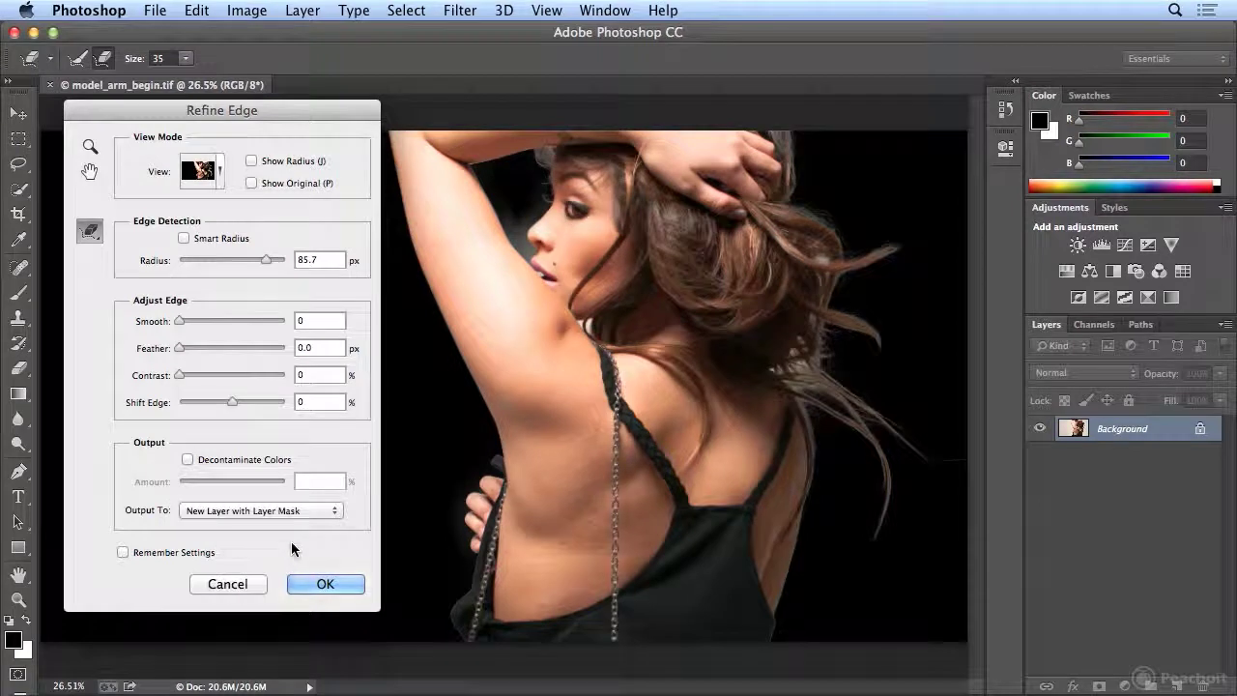
{"action": "left_click", "coordinate": [304, 586]}
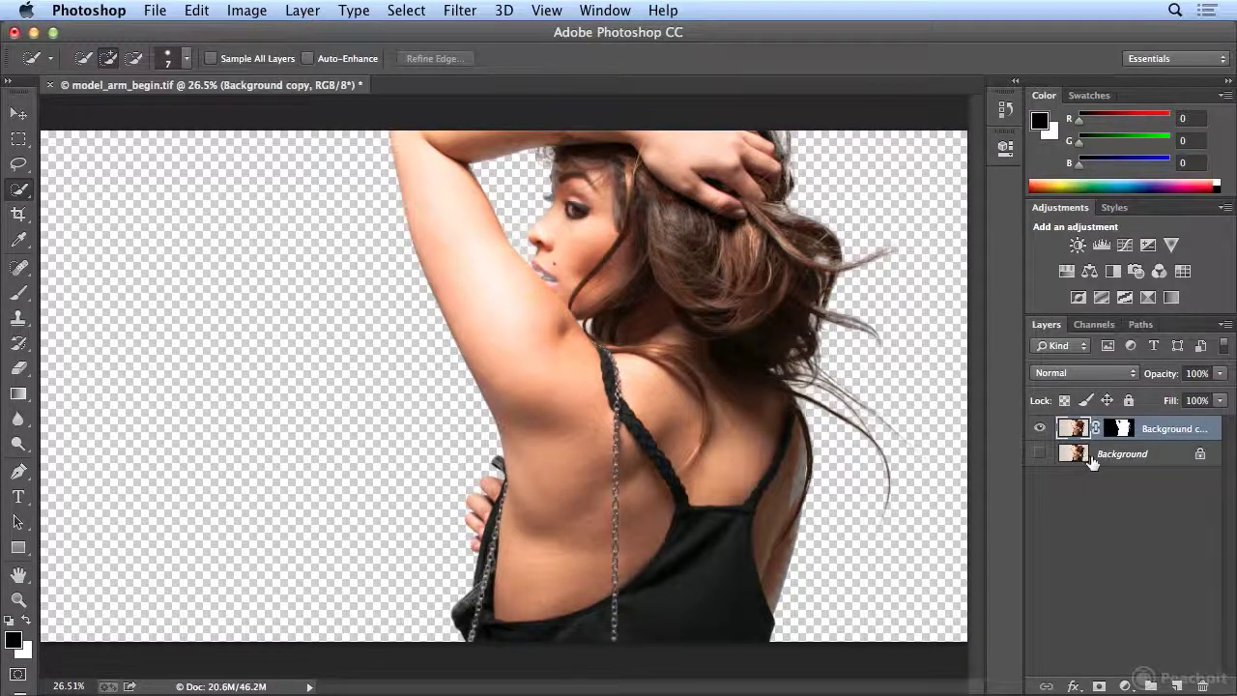
Step: Rename the masked copy of the background layer to "model 01"
{"action": "double_click", "coordinate": [1162, 431]}
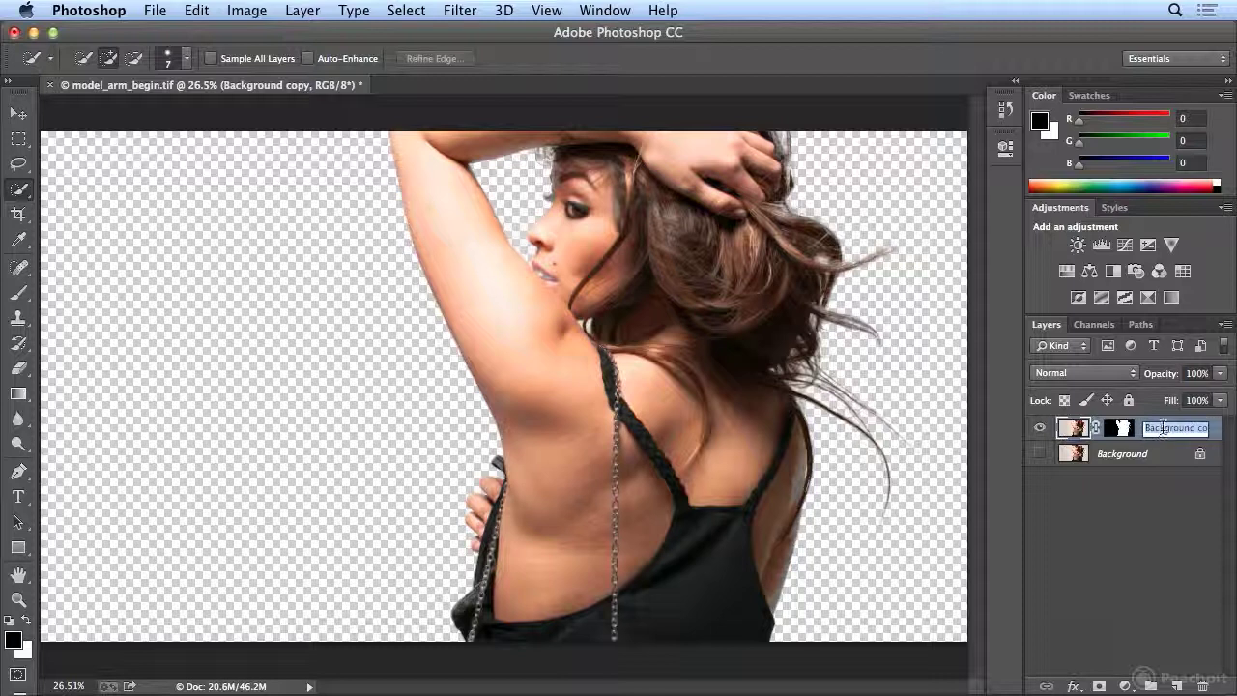
{"action": "type", "text": "ma"}
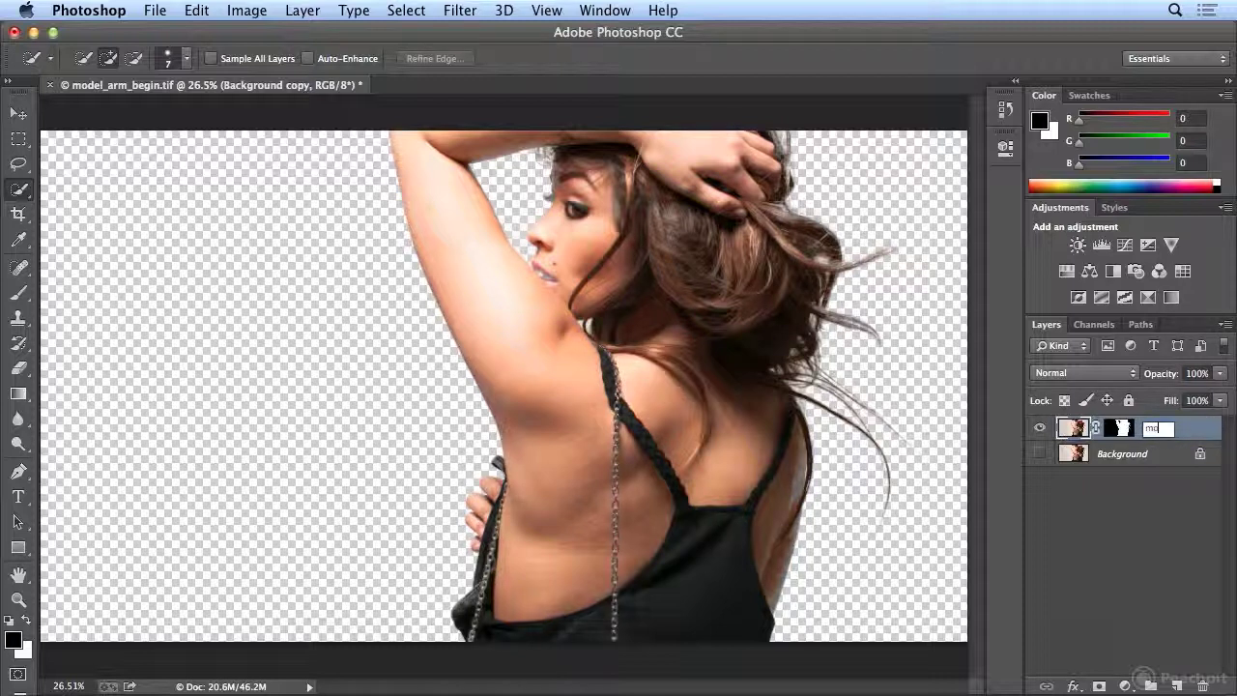
{"action": "type", "text": "del 01"}
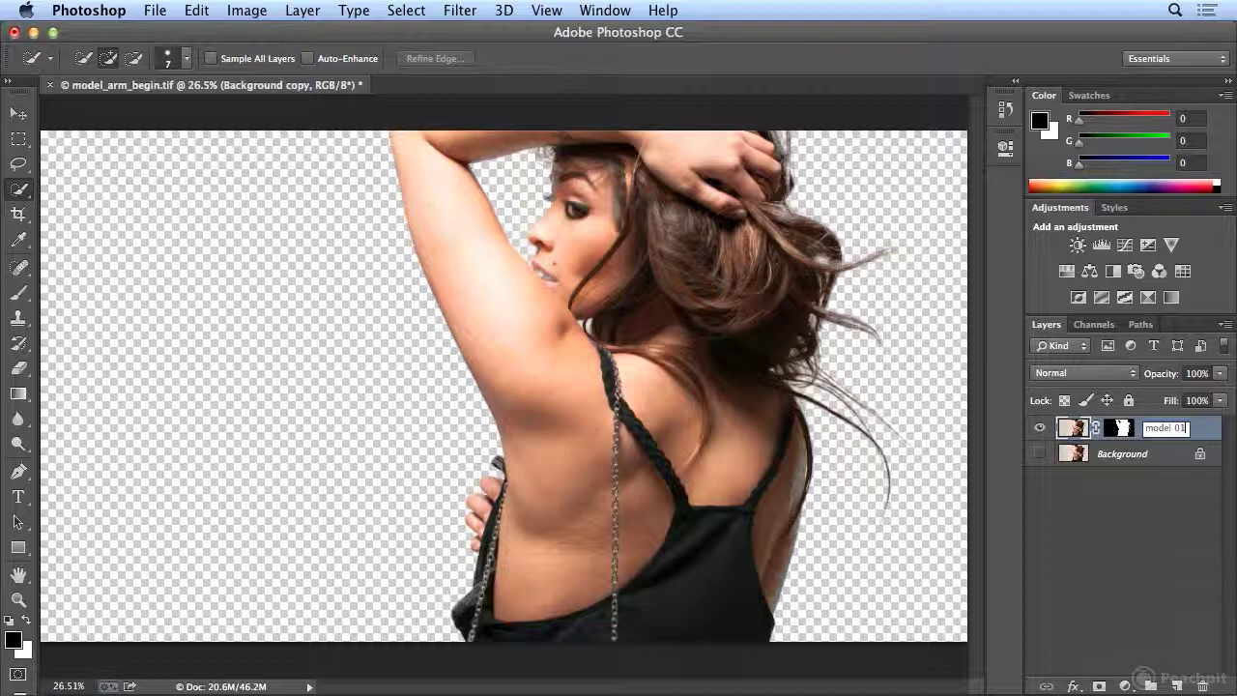
{"action": "key", "text": "Return"}
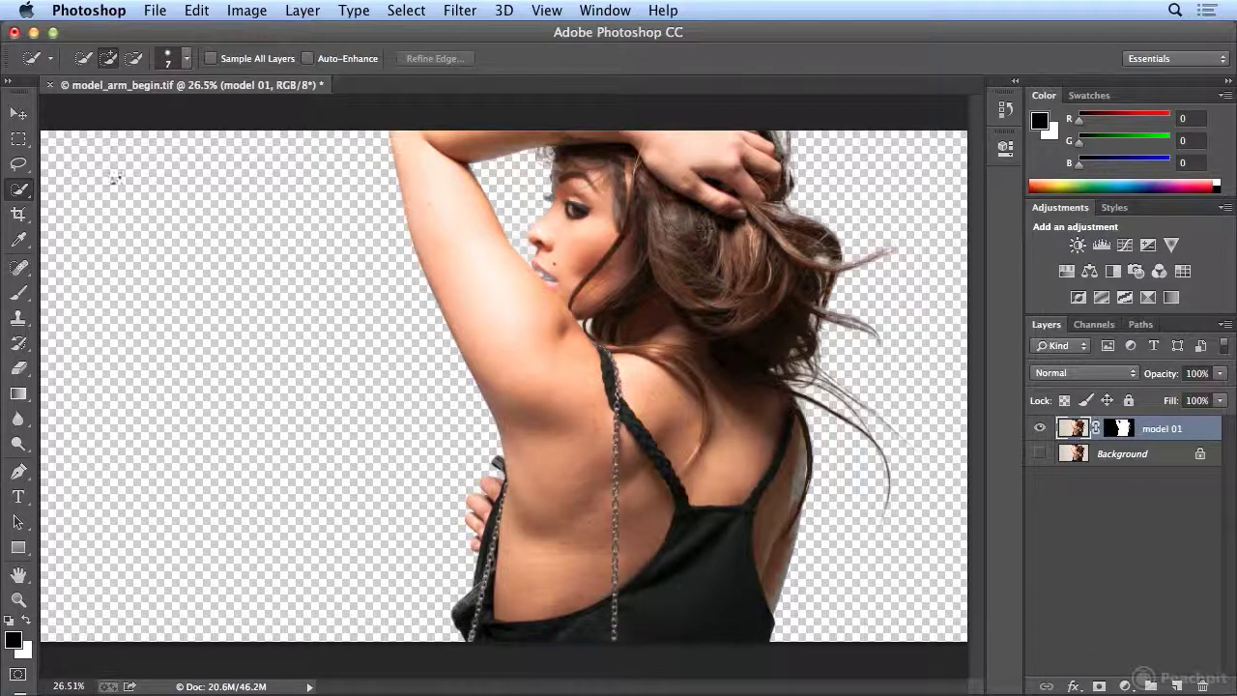
Step: Show the Background layer and move the model 01 layer to the left of the original model
{"action": "left_click", "coordinate": [18, 114]}
{"action": "left_click_drag", "start_coordinate": [629, 378], "coordinate": [459, 388]}
{"action": "left_click", "coordinate": [1040, 454]}
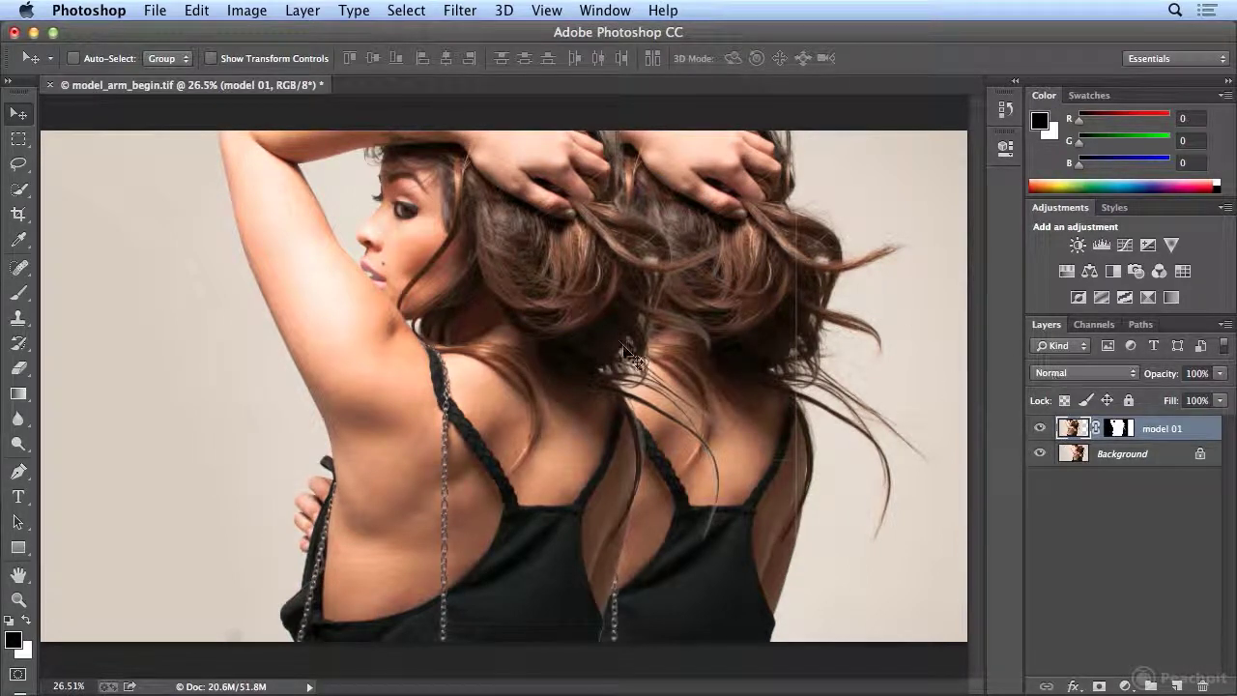
{"action": "left_click_drag", "start_coordinate": [560, 354], "coordinate": [521, 354]}
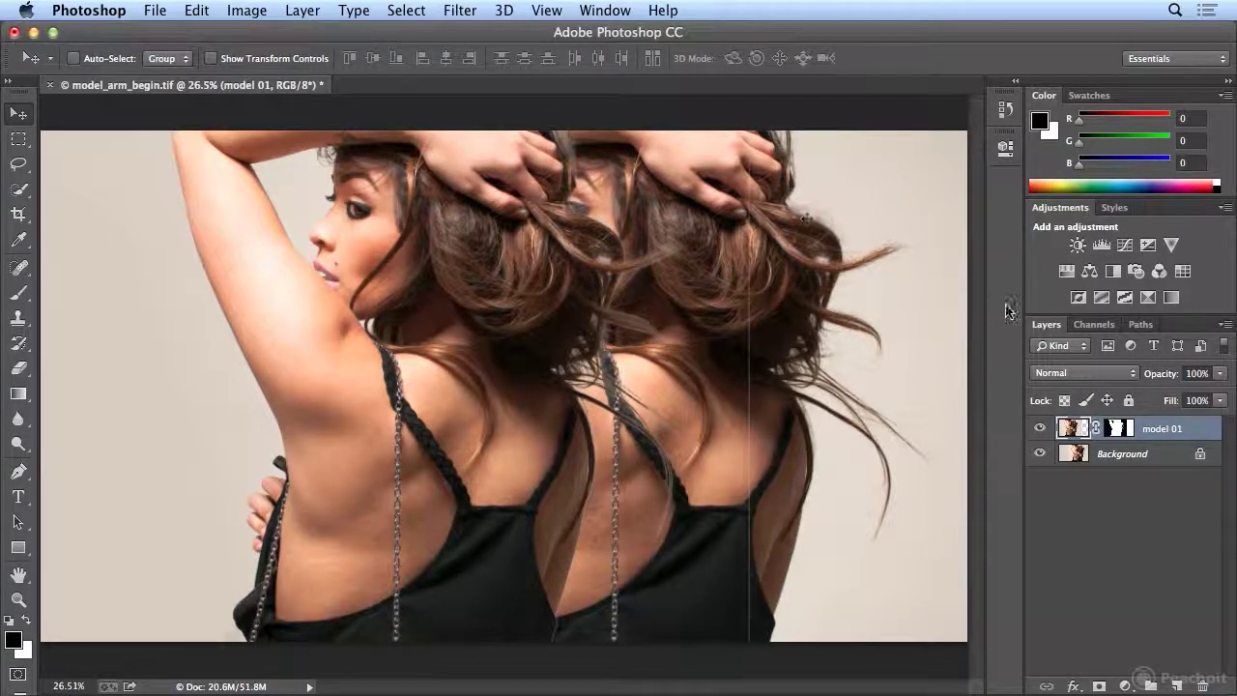
Step: Duplicate the model 01 layer as "model 02" and move the copy further left in the image
{"action": "right_click", "coordinate": [1177, 429]}
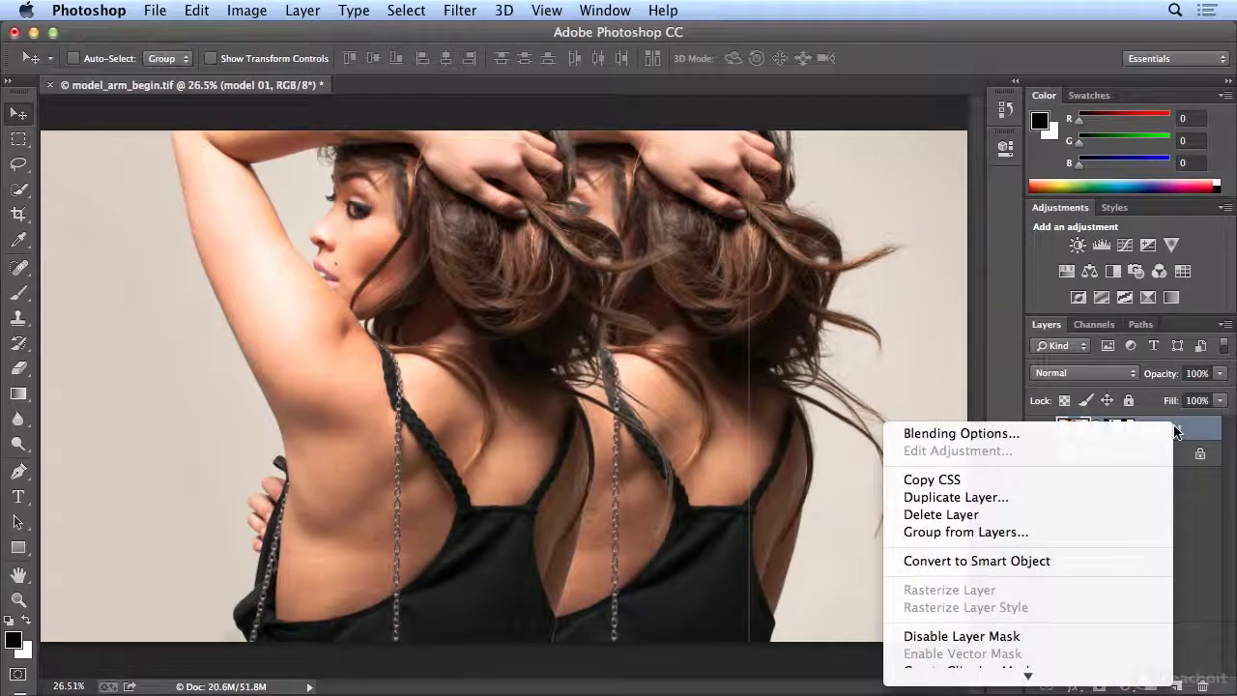
{"action": "left_click", "coordinate": [1041, 496]}
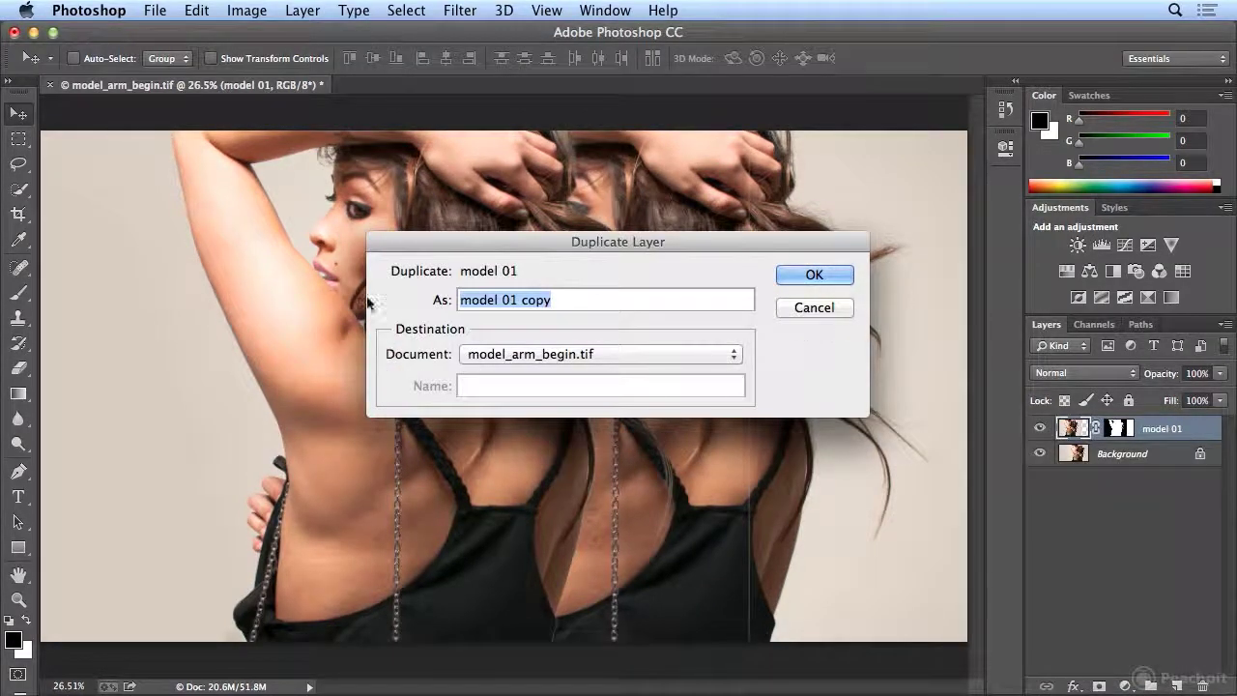
{"action": "left_click", "coordinate": [518, 300]}
{"action": "left_click_drag", "start_coordinate": [500, 300], "coordinate": [581, 309]}
{"action": "type", "text": "02"}
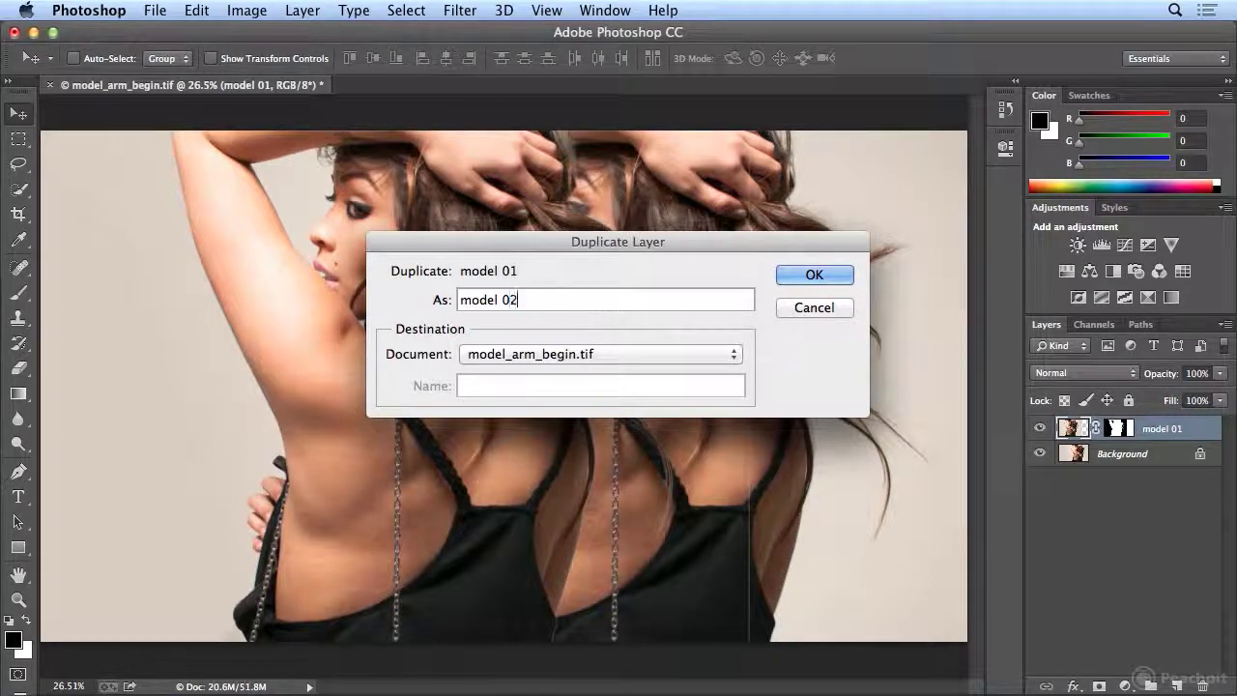
{"action": "key", "text": "Return"}
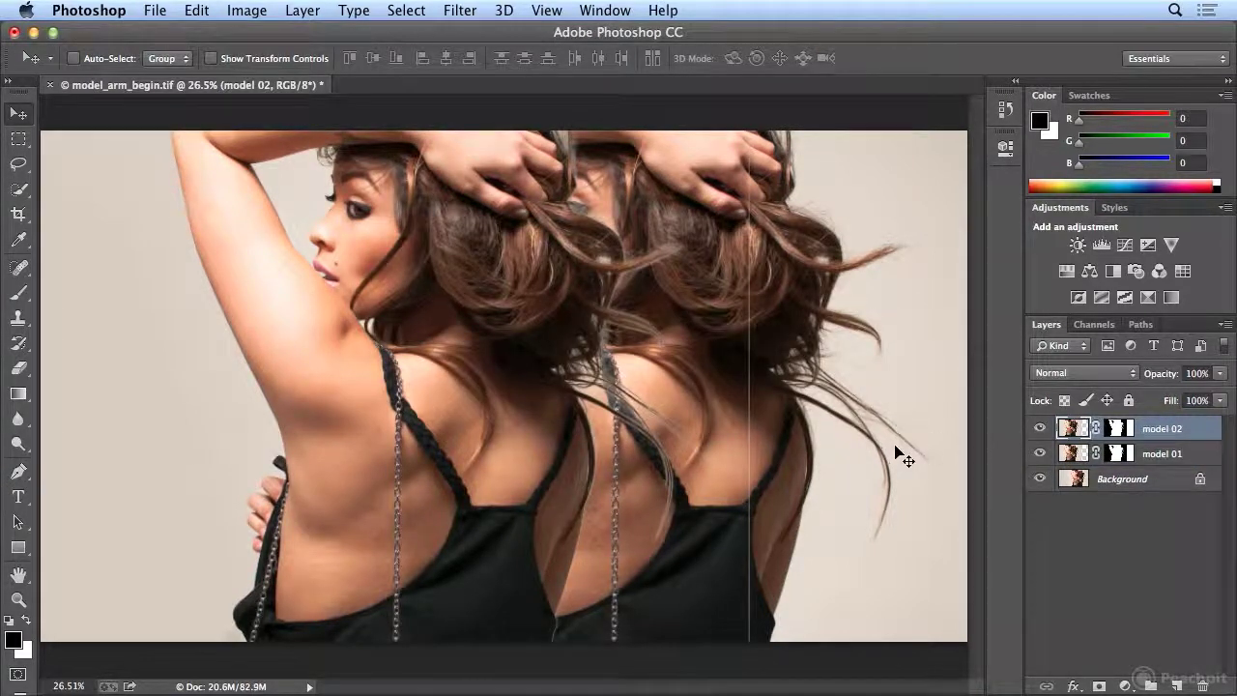
{"action": "left_click_drag", "start_coordinate": [538, 437], "coordinate": [362, 425]}
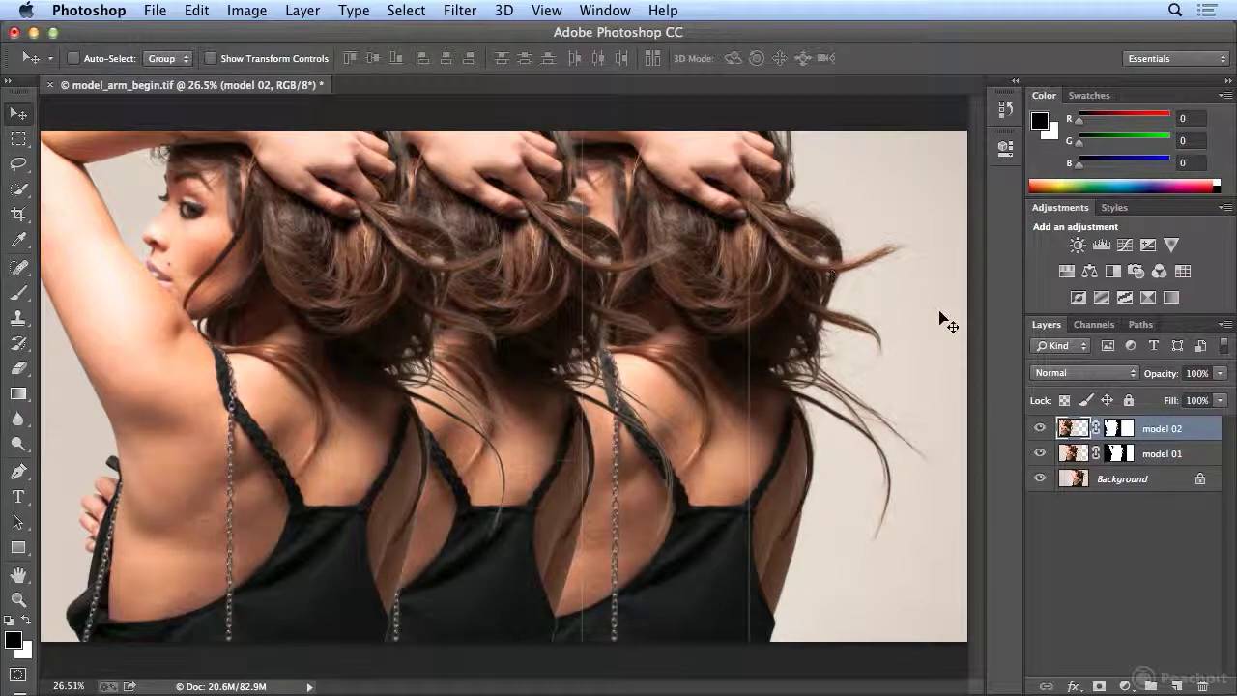
Step: Duplicate the model 02 layer as "model 03" and move the copy over the original model in the background
{"action": "right_click", "coordinate": [1160, 427]}
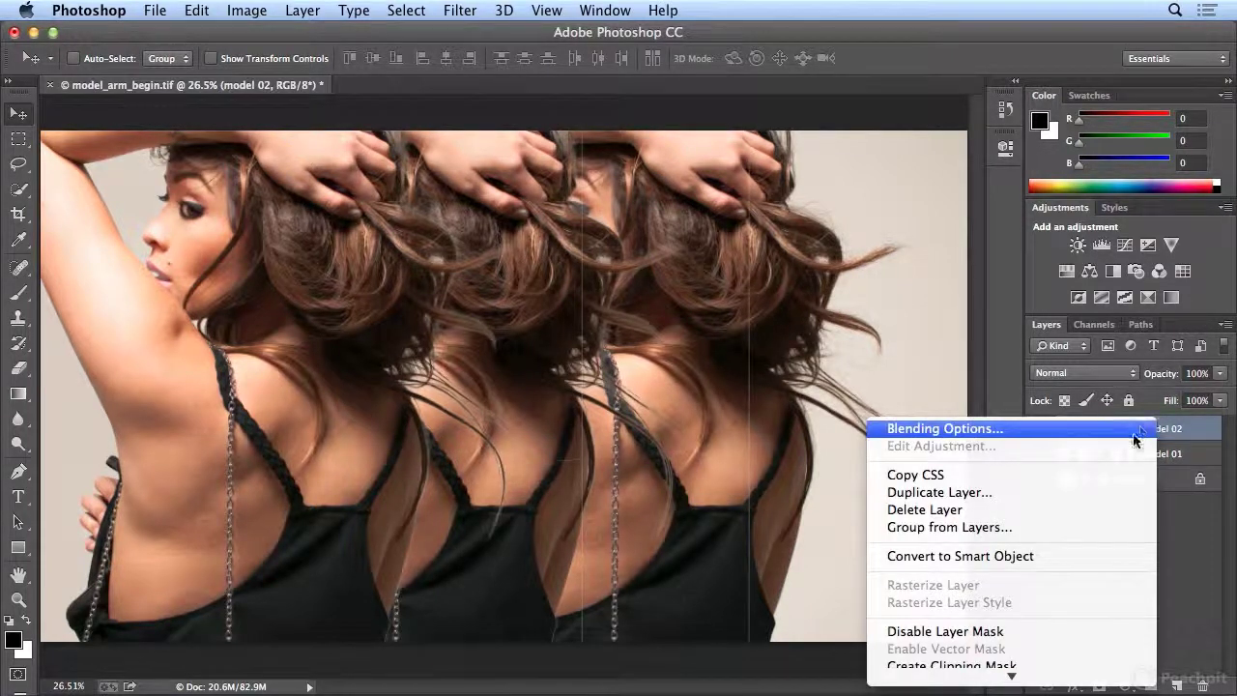
{"action": "left_click", "coordinate": [1105, 497]}
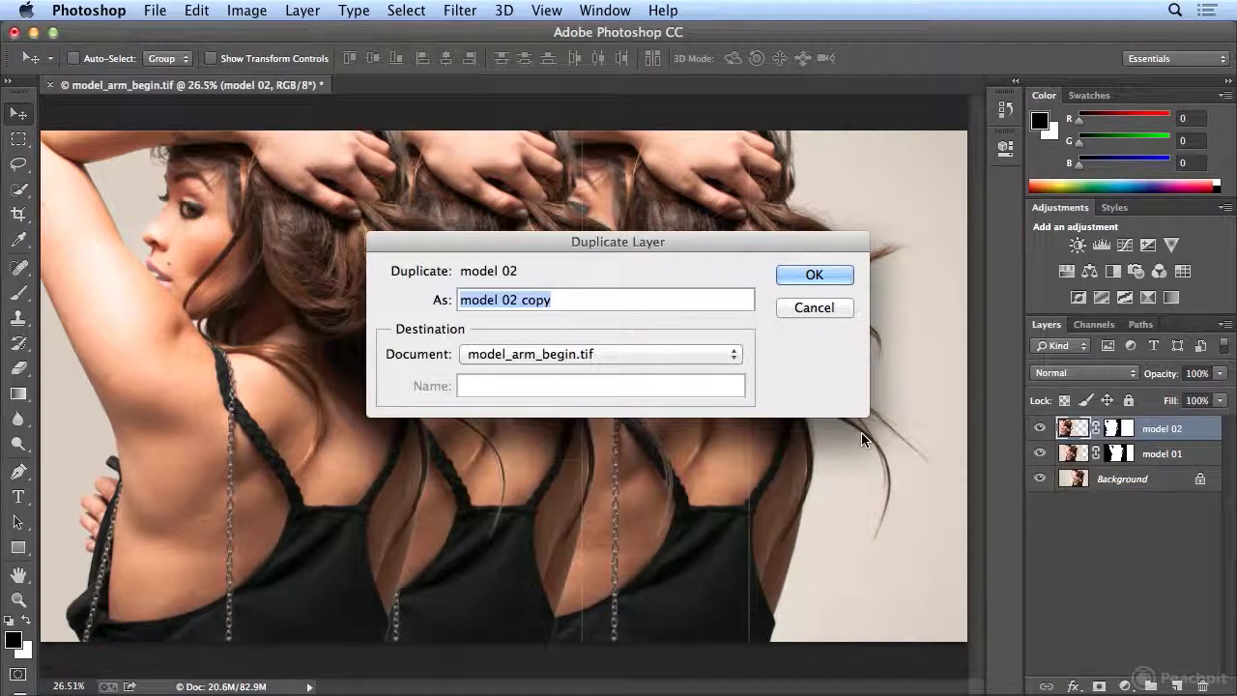
{"action": "mouse_move", "coordinate": [537, 301]}
{"action": "left_mouse_down"}
{"action": "mouse_move", "coordinate": [514, 301]}
{"action": "mouse_move", "coordinate": [561, 303]}
{"action": "left_mouse_up"}
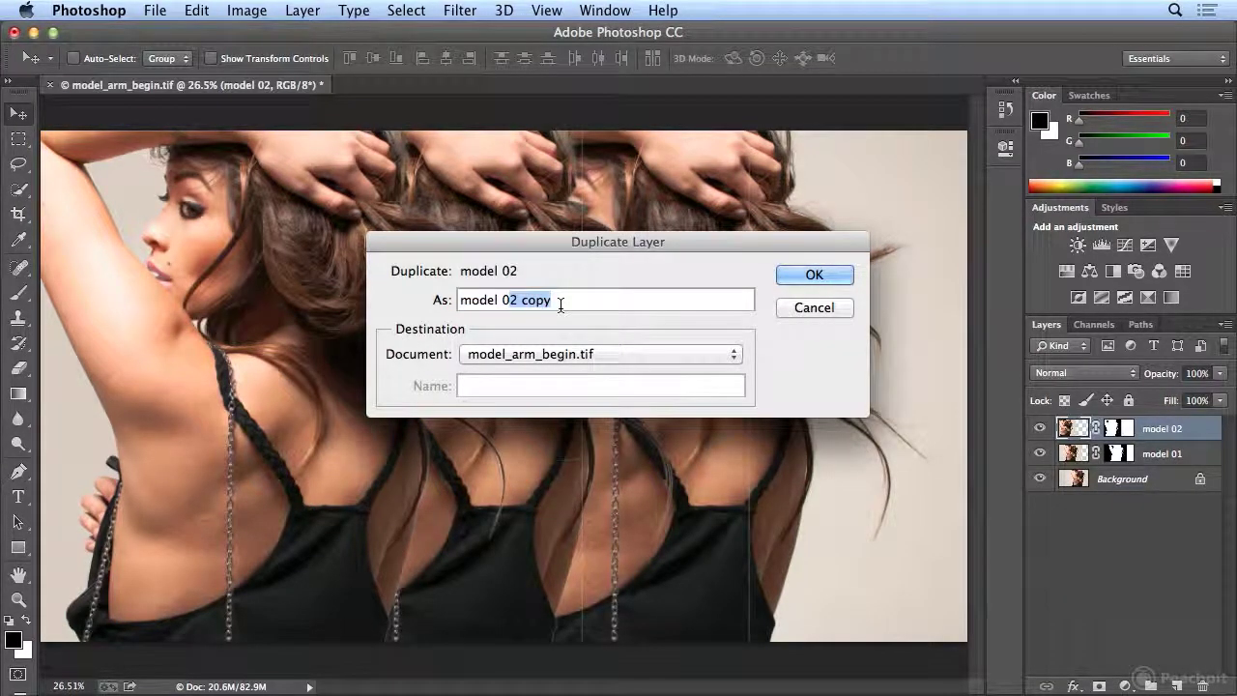
{"action": "type", "text": "03"}
{"action": "key", "text": "Return"}
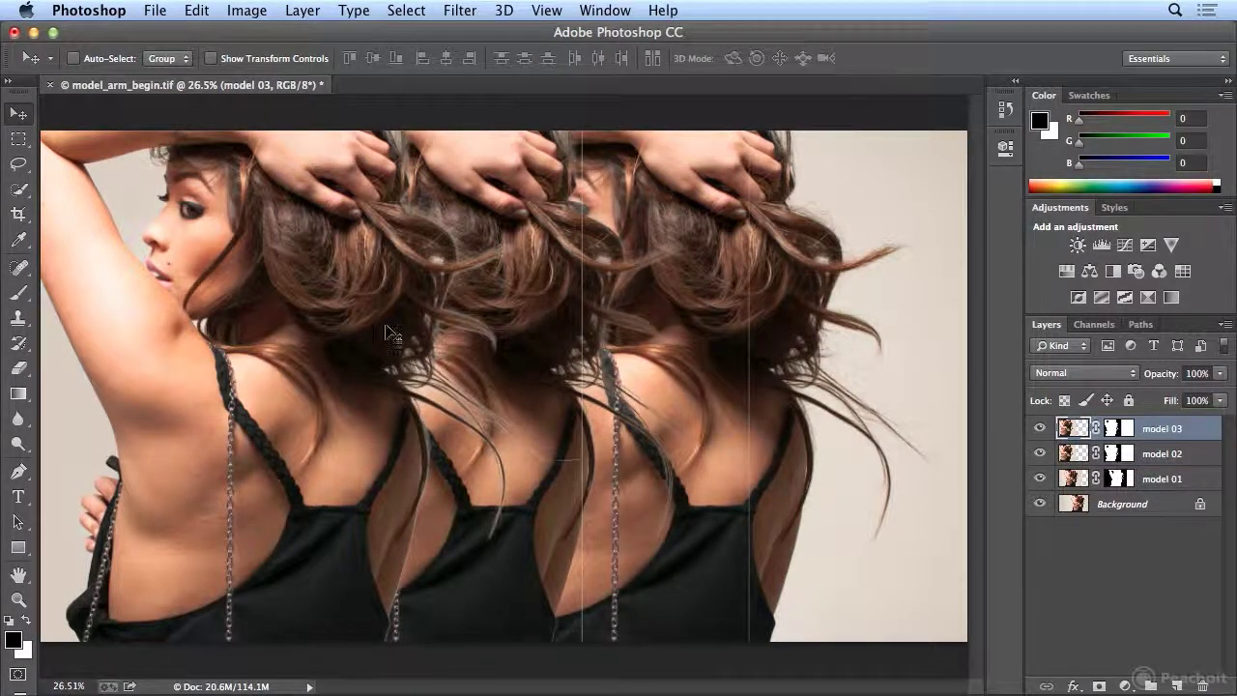
{"action": "left_click_drag", "start_coordinate": [361, 341], "coordinate": [725, 346]}
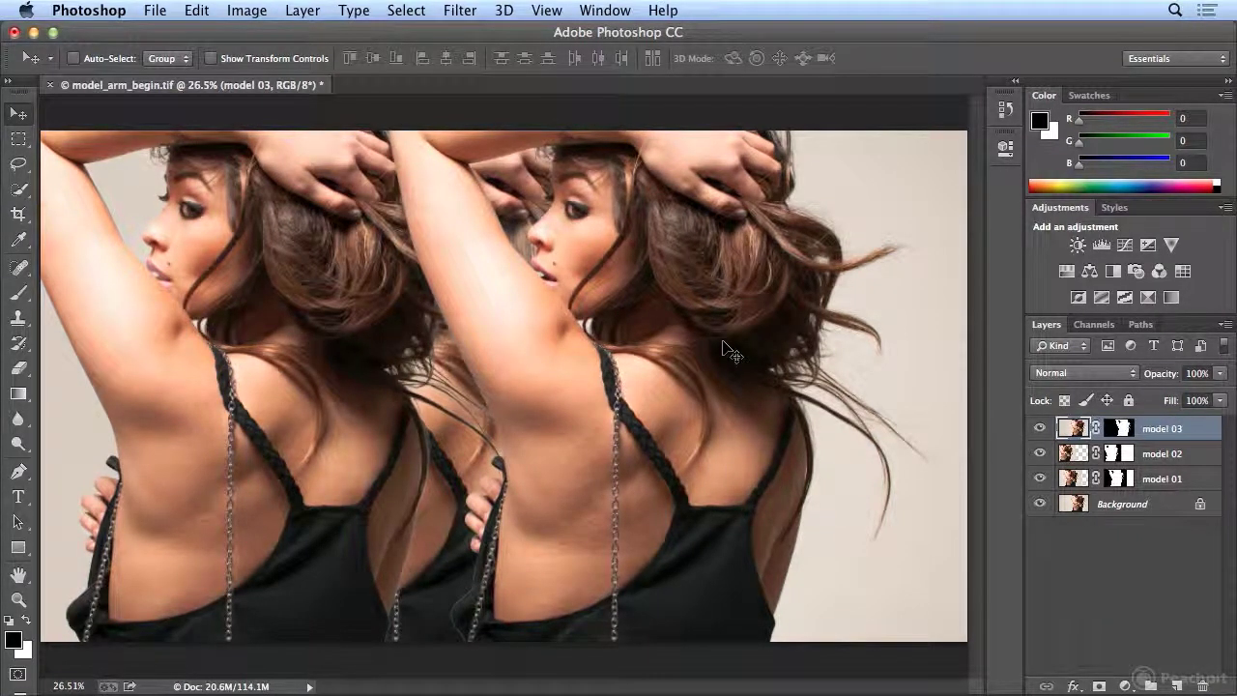
Step: Colorize the model 01 layer with a Hue/Saturation adjustment at hue 0 and saturation 14
{"action": "left_click", "coordinate": [1163, 480]}
{"action": "left_click", "coordinate": [1162, 428]}
{"action": "left_click", "coordinate": [1181, 483]}
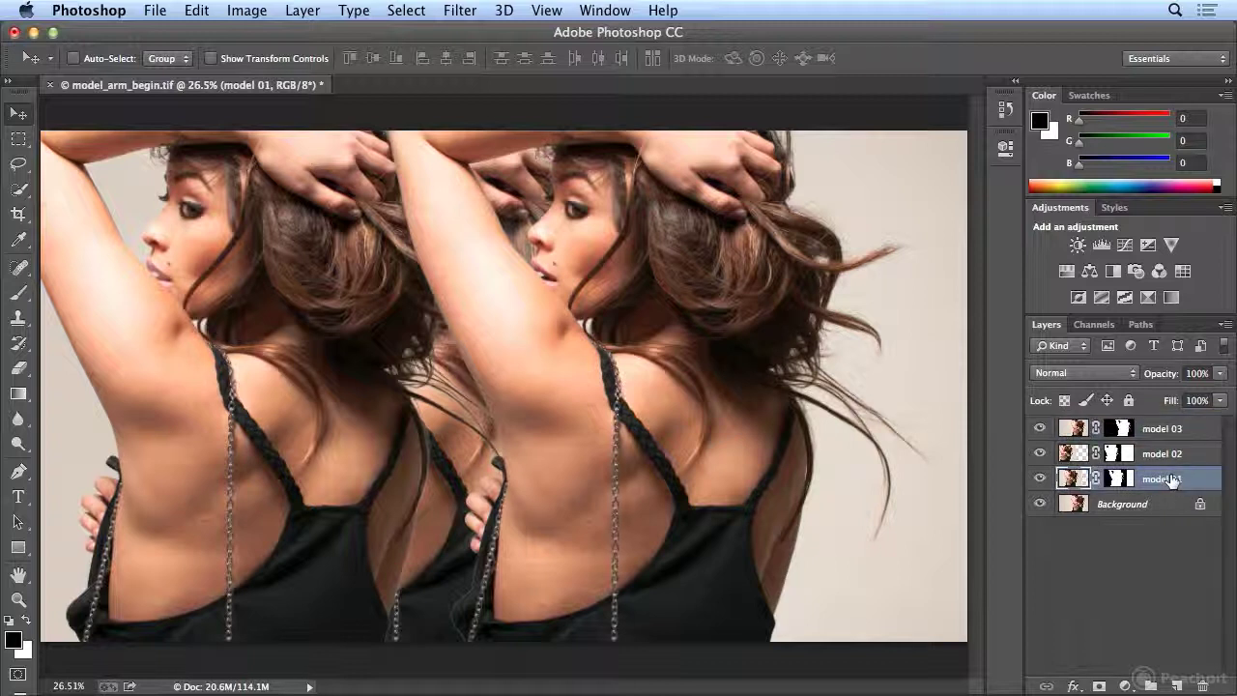
{"action": "left_click", "coordinate": [247, 9]}
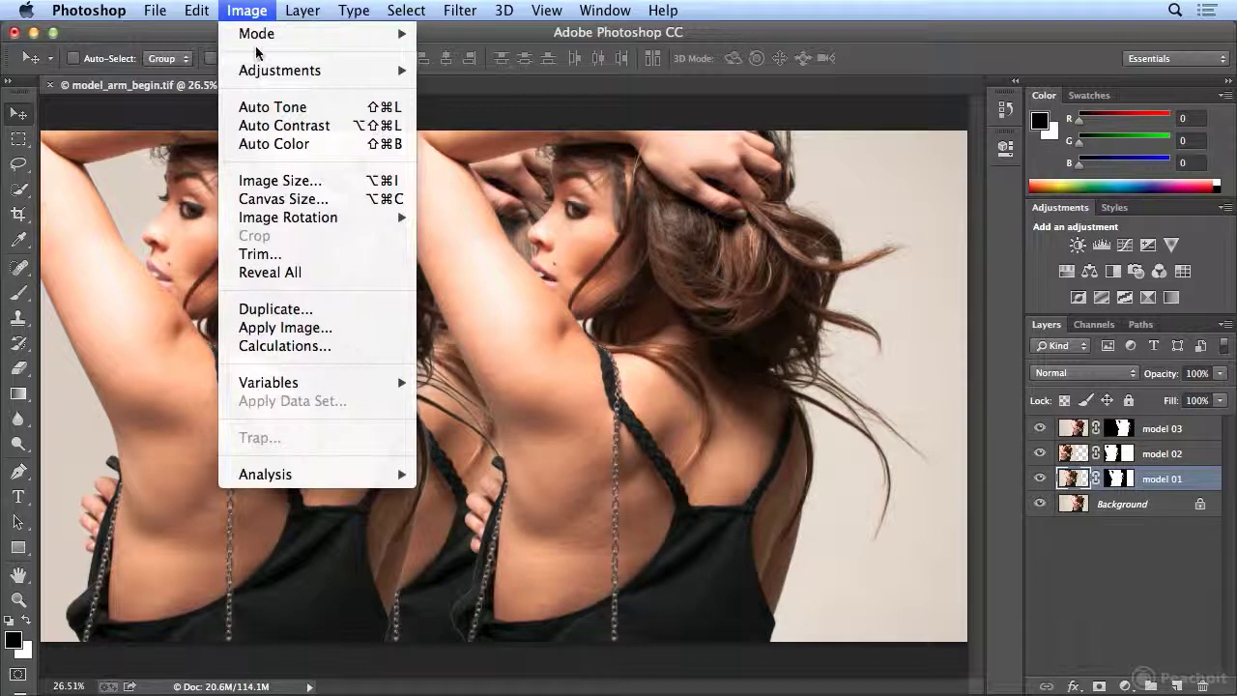
{"action": "mouse_move", "coordinate": [269, 71]}
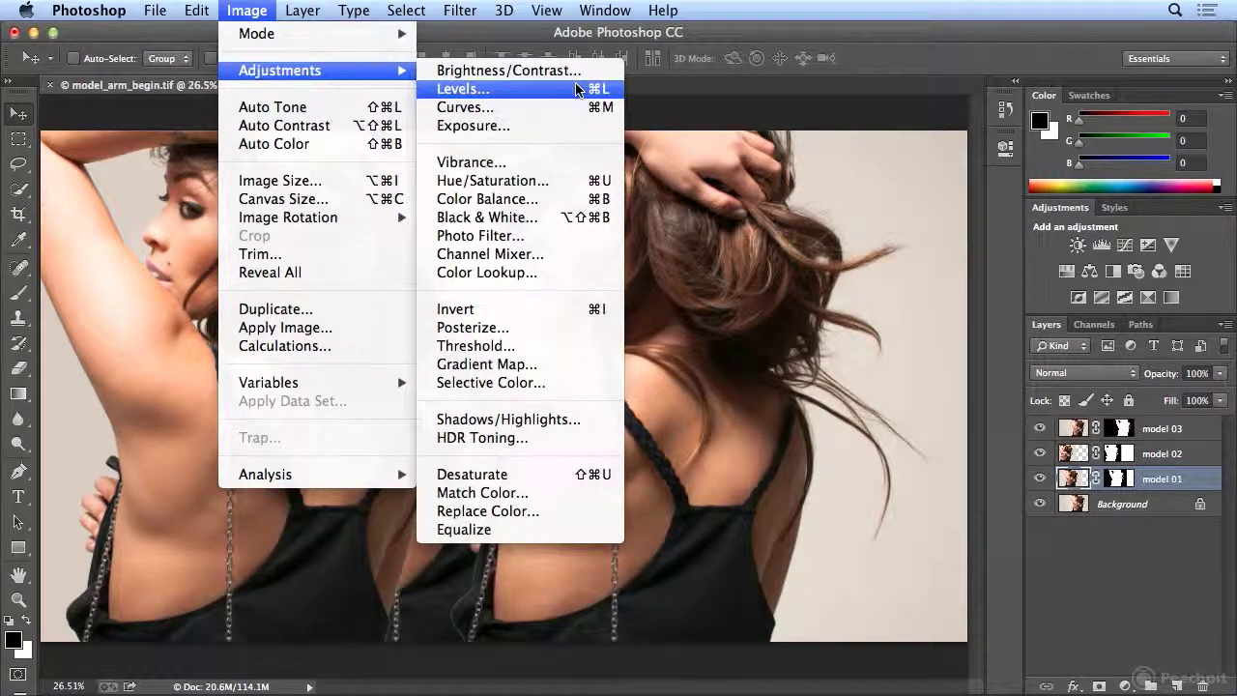
{"action": "left_click", "coordinate": [580, 181]}
{"action": "left_click_drag", "start_coordinate": [580, 181], "coordinate": [828, 159]}
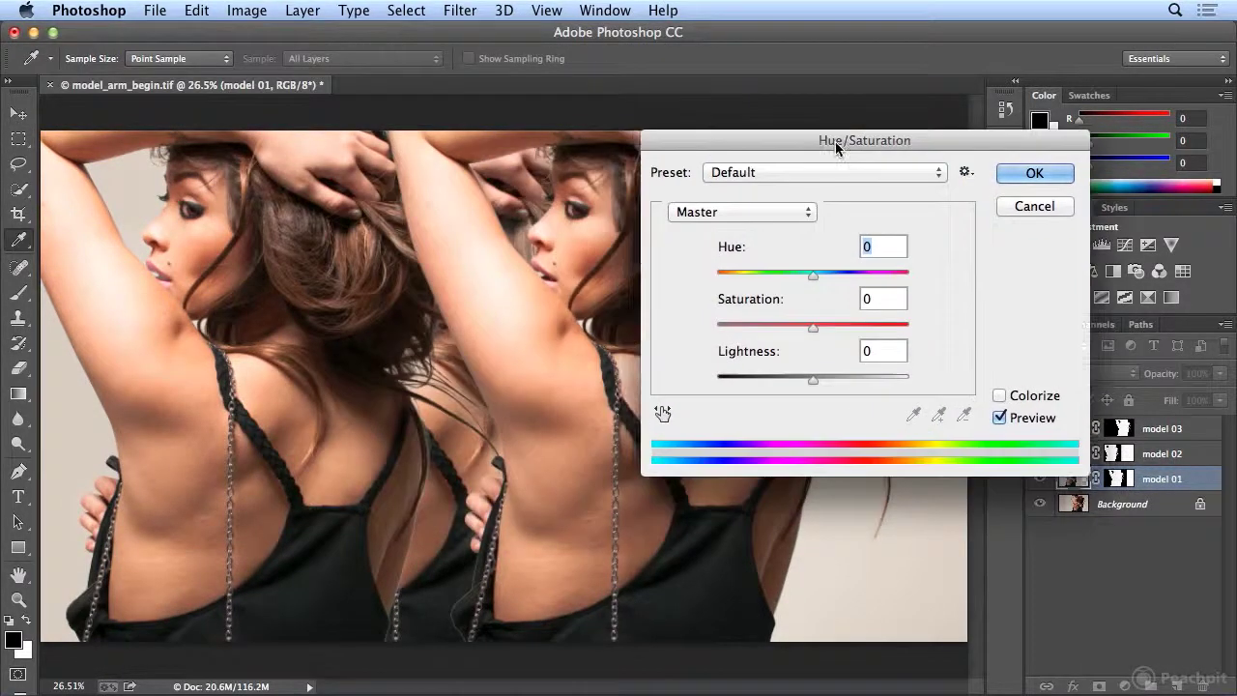
{"action": "left_click", "coordinate": [1024, 396]}
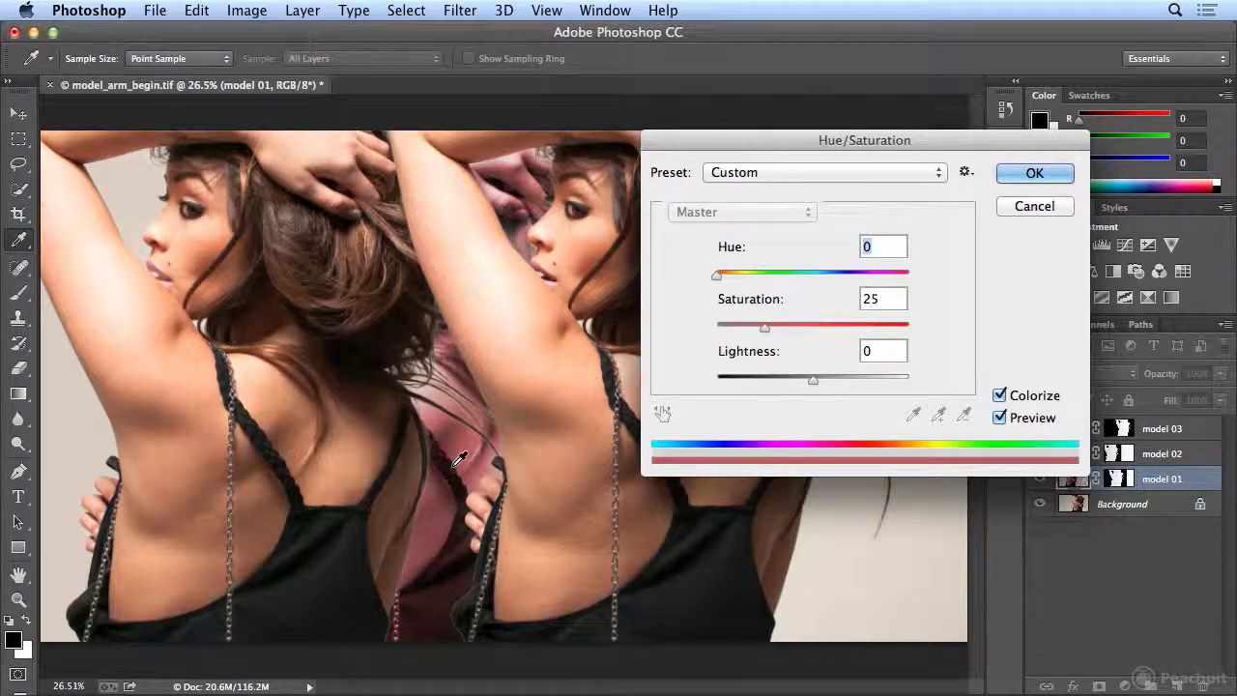
{"action": "left_click_drag", "start_coordinate": [762, 332], "coordinate": [745, 334]}
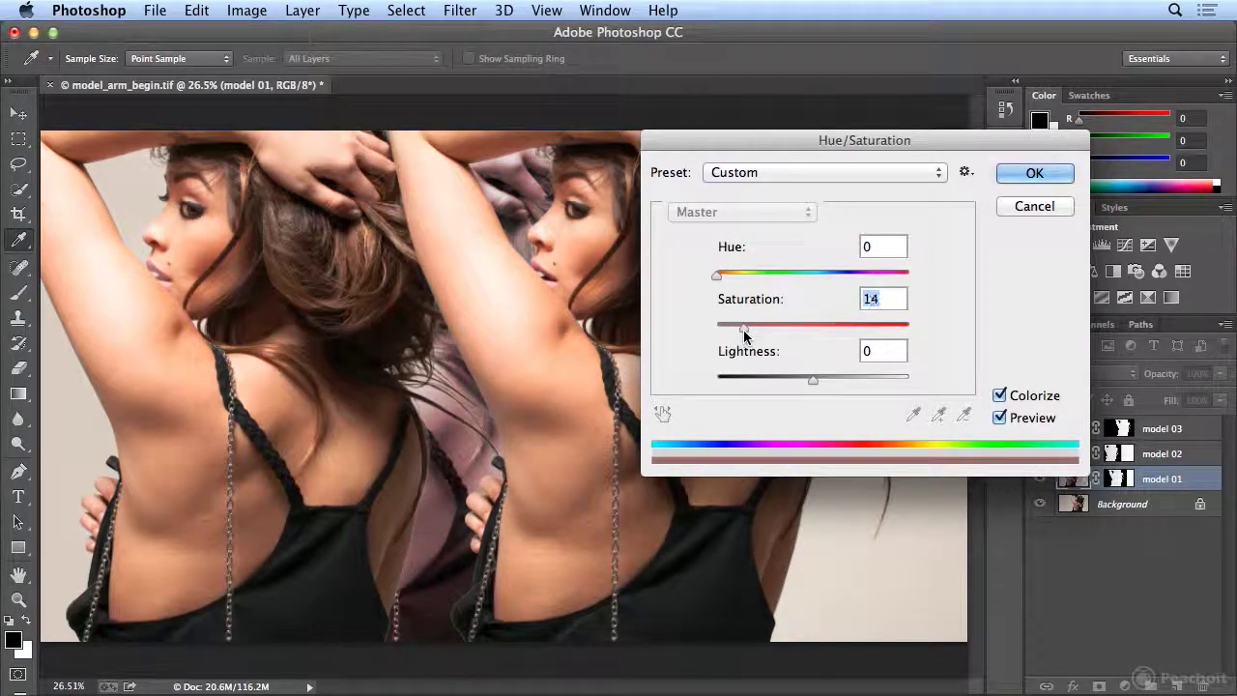
{"action": "left_click", "coordinate": [1034, 174]}
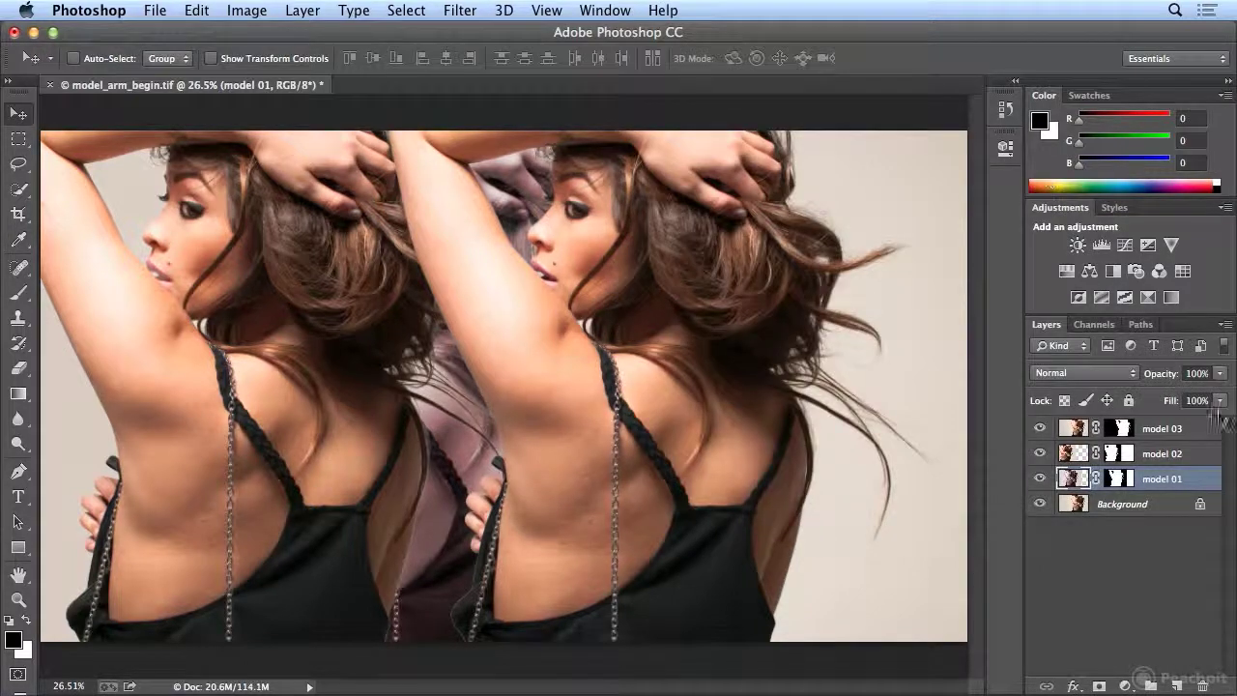
Step: Colorize the model 02 layer with a Hue/Saturation adjustment at hue 238 and saturation 5
{"action": "left_click", "coordinate": [1187, 456]}
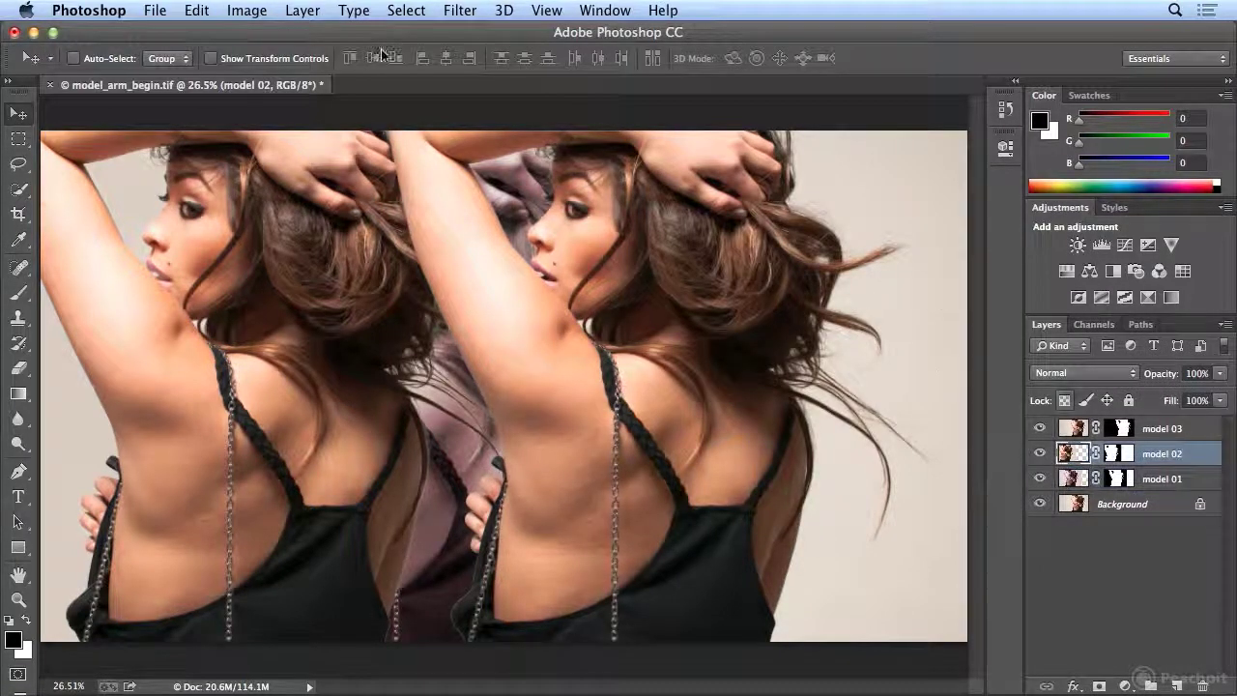
{"action": "left_click", "coordinate": [247, 11]}
{"action": "mouse_move", "coordinate": [261, 70]}
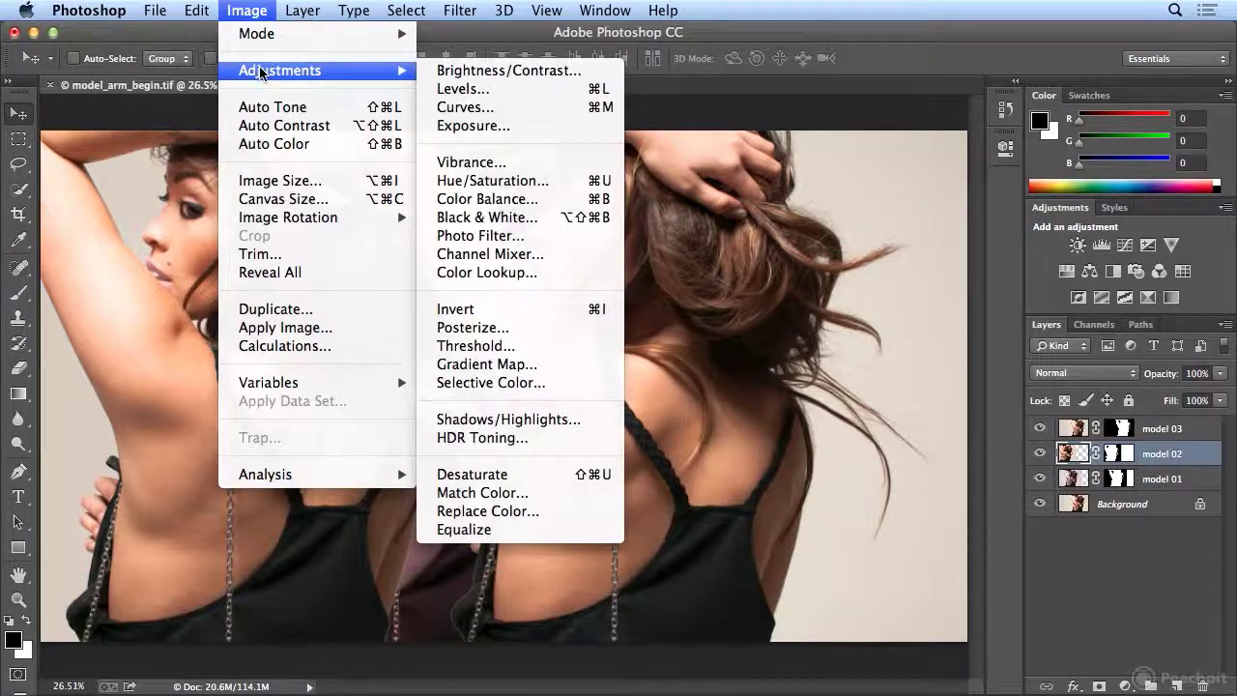
{"action": "left_click", "coordinate": [530, 180]}
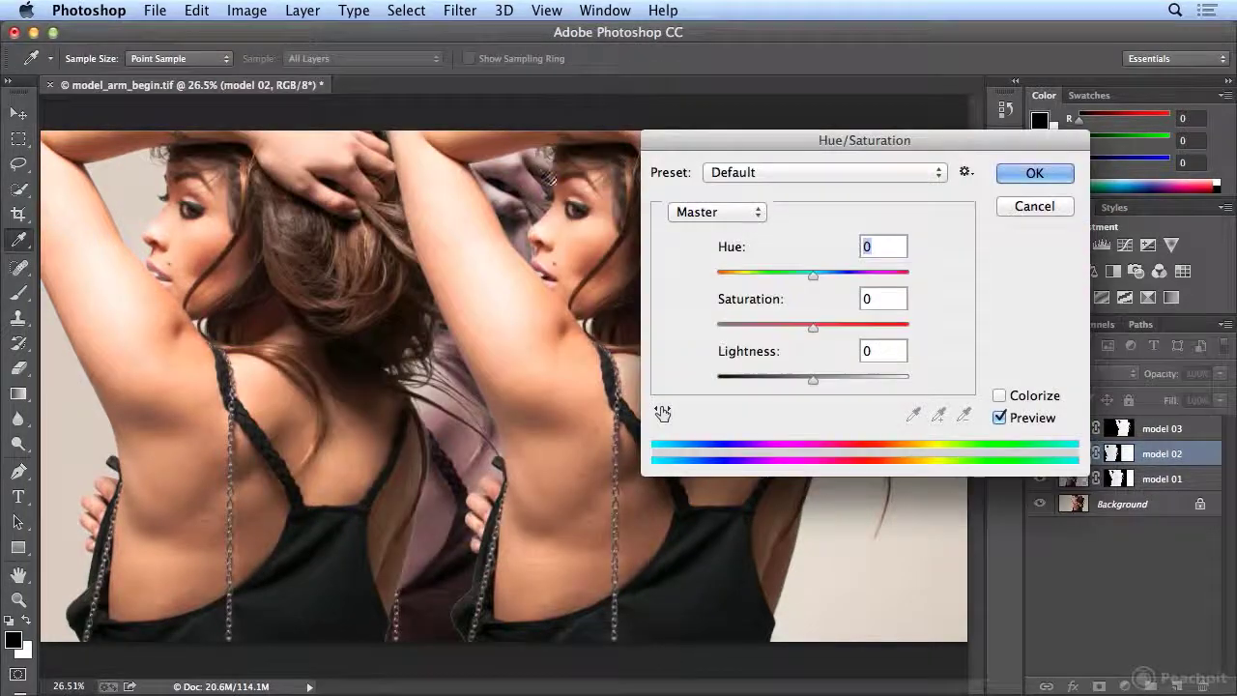
{"action": "left_click", "coordinate": [1021, 396]}
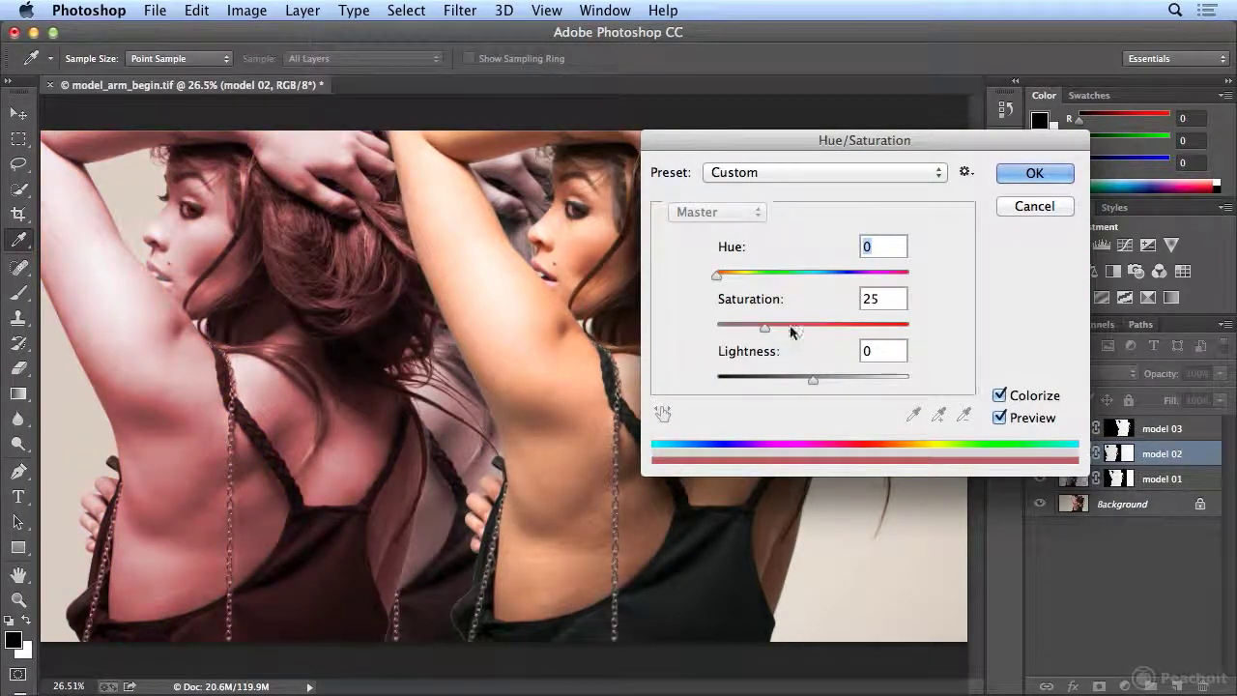
{"action": "left_click_drag", "start_coordinate": [720, 277], "coordinate": [843, 284]}
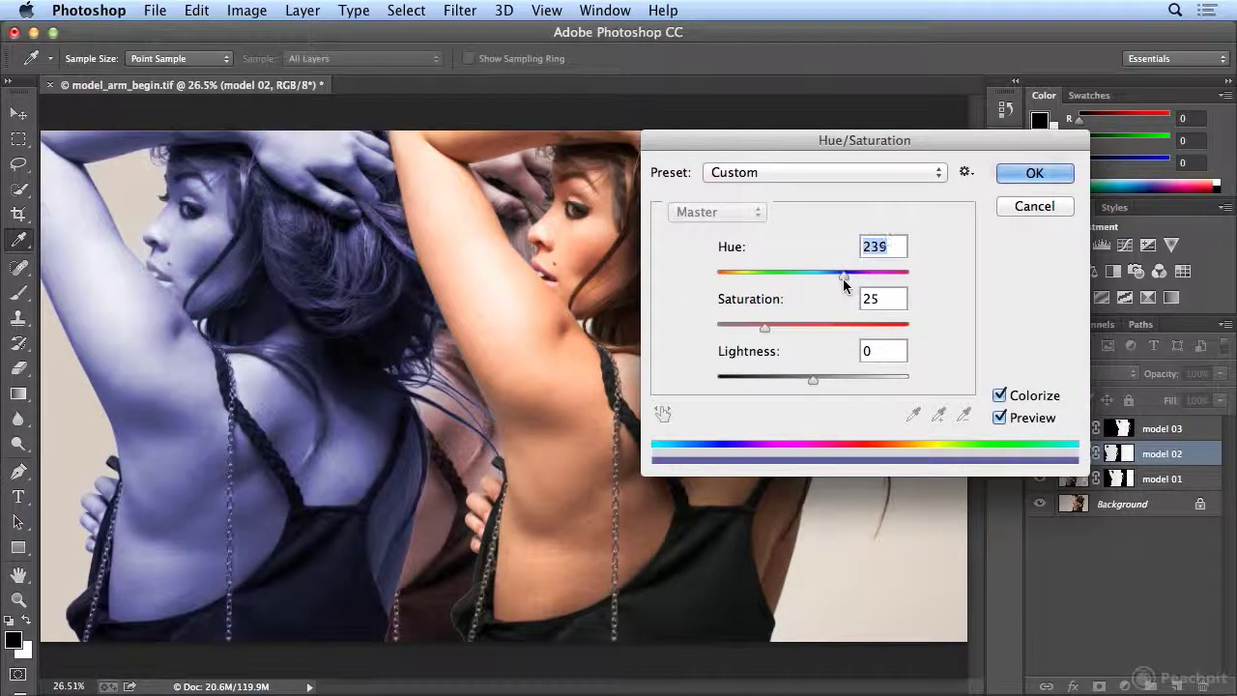
{"action": "left_click_drag", "start_coordinate": [763, 332], "coordinate": [725, 333]}
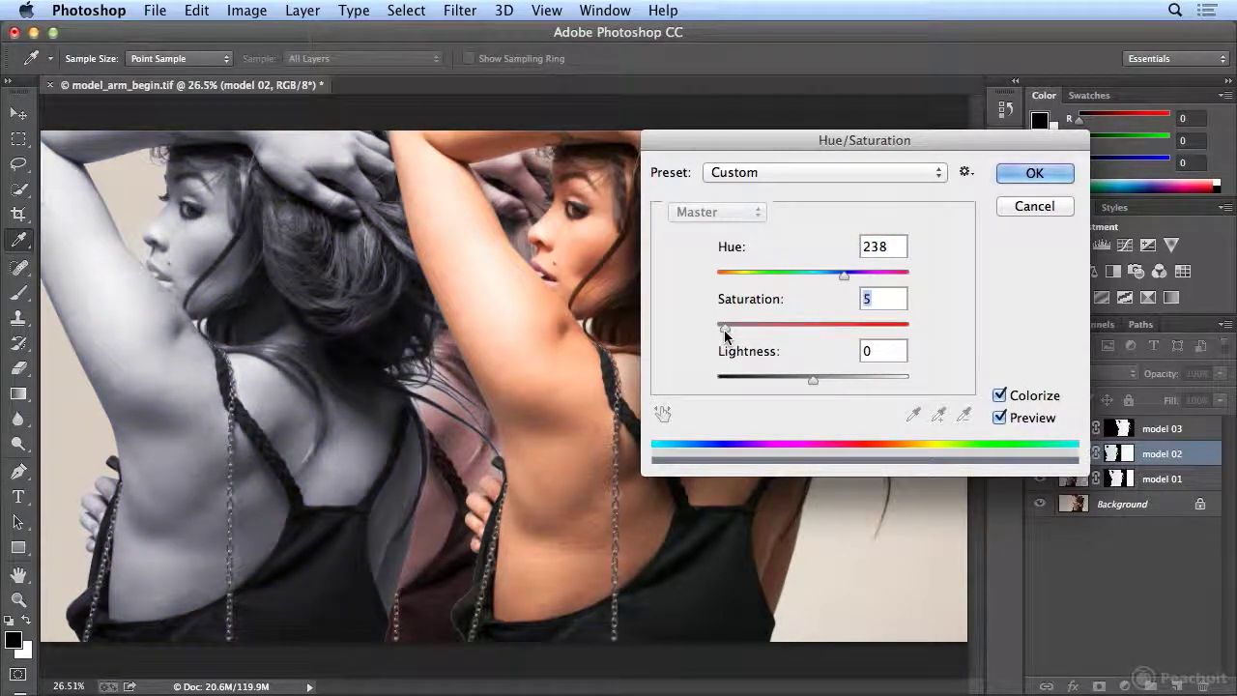
{"action": "left_click", "coordinate": [1054, 173]}
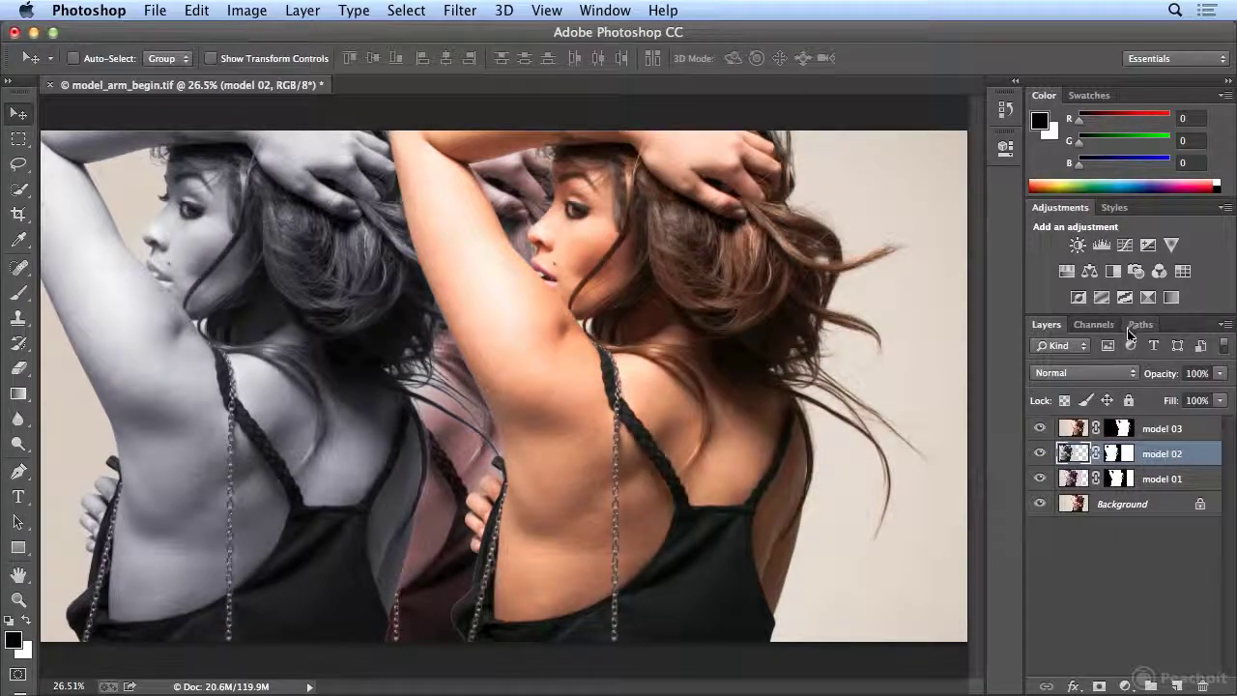
Step: Move the model 01 layer above model 02 in the stacking order and lower its opacity to 50%
{"action": "left_click_drag", "start_coordinate": [1172, 483], "coordinate": [1171, 444]}
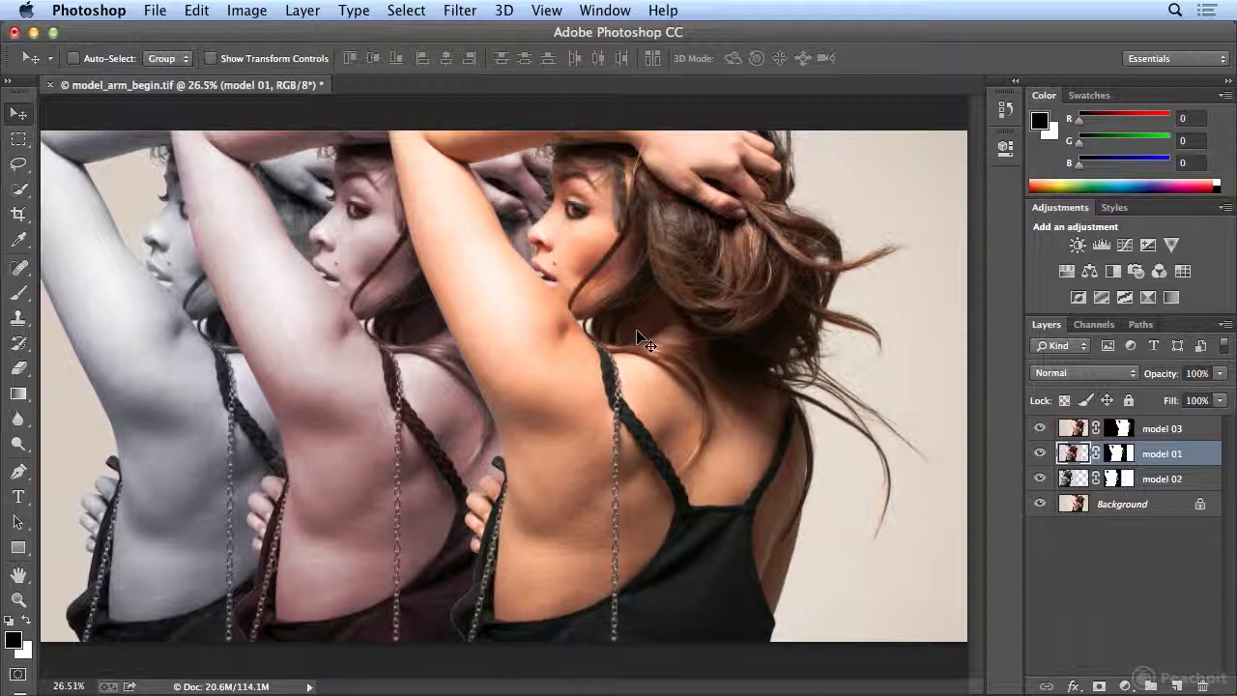
{"action": "left_click", "coordinate": [1220, 376]}
{"action": "left_click_drag", "start_coordinate": [1219, 401], "coordinate": [1181, 406]}
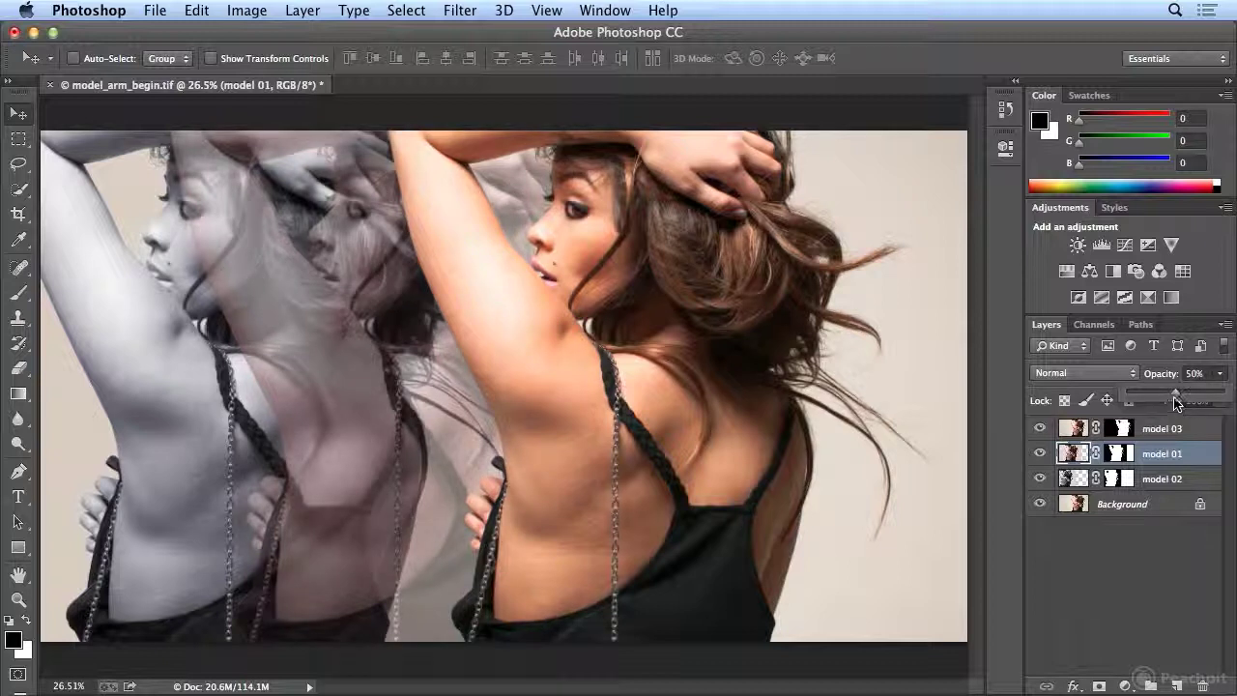
Step: Lower the opacity of the model 02 layer to 20%
{"action": "left_click", "coordinate": [1174, 478]}
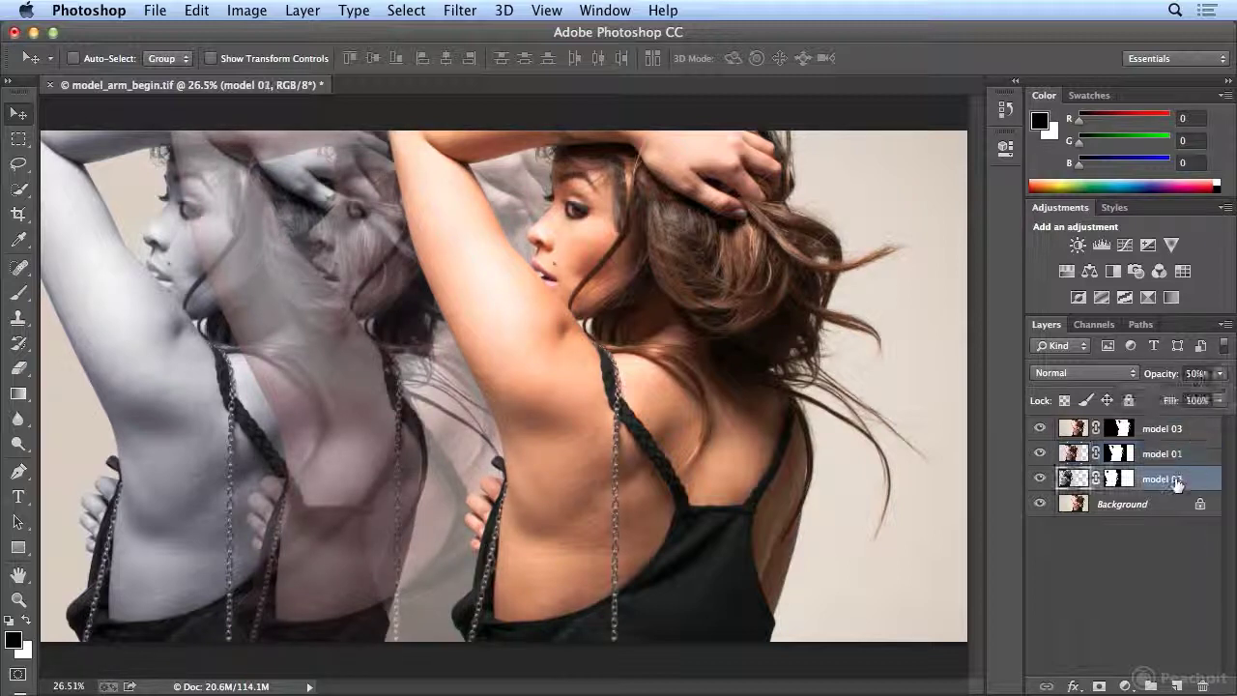
{"action": "left_click", "coordinate": [1221, 375]}
{"action": "left_click_drag", "start_coordinate": [1219, 392], "coordinate": [1148, 404]}
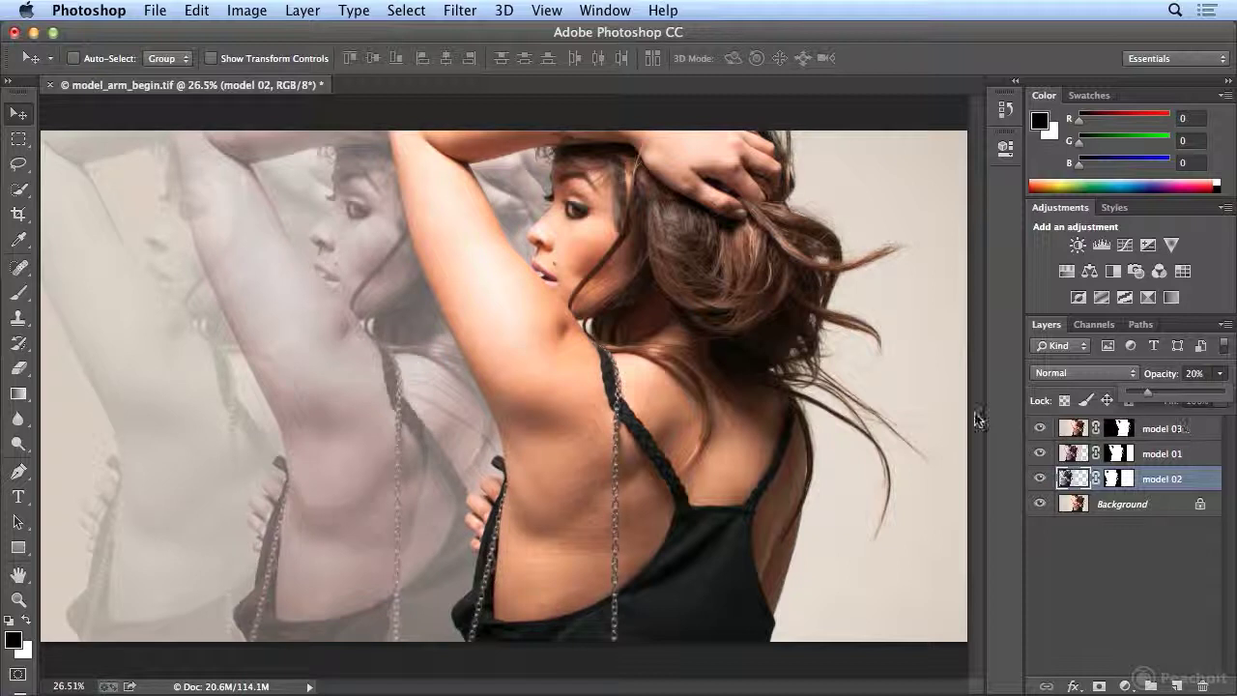
Step: Hide and reshow the model 02, model 01 and model 03 layers in turn to examine what each contributes
{"action": "left_click", "coordinate": [22, 193]}
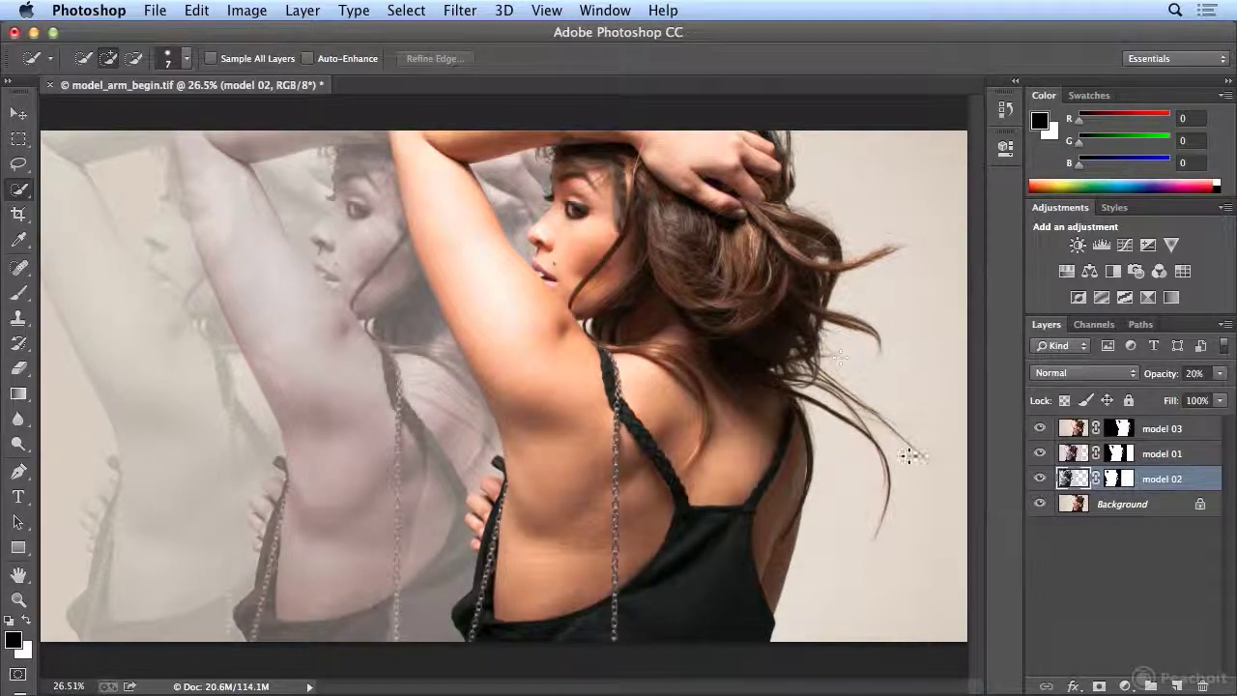
{"action": "left_click", "coordinate": [1040, 477]}
{"action": "left_click", "coordinate": [1040, 477]}
{"action": "left_click", "coordinate": [1041, 454]}
{"action": "left_click", "coordinate": [1041, 454]}
{"action": "left_click", "coordinate": [1040, 429]}
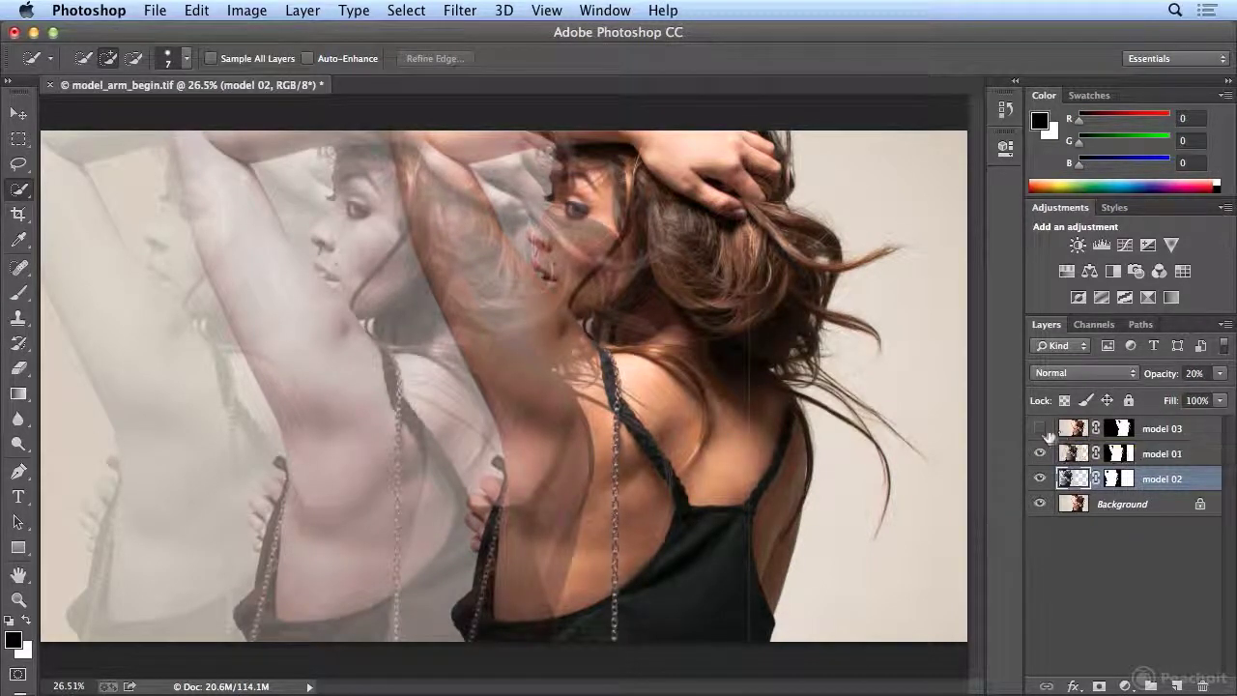
{"action": "left_click", "coordinate": [1041, 429]}
{"action": "left_click", "coordinate": [1041, 429]}
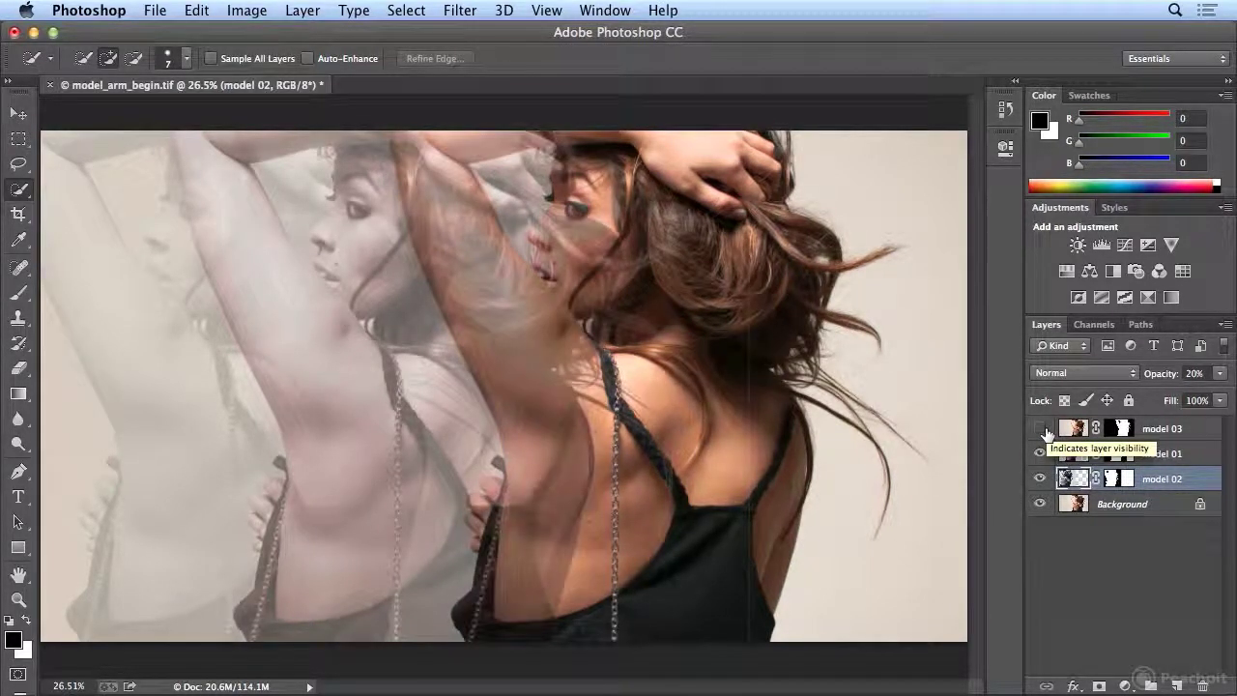
{"action": "left_click", "coordinate": [1041, 429]}
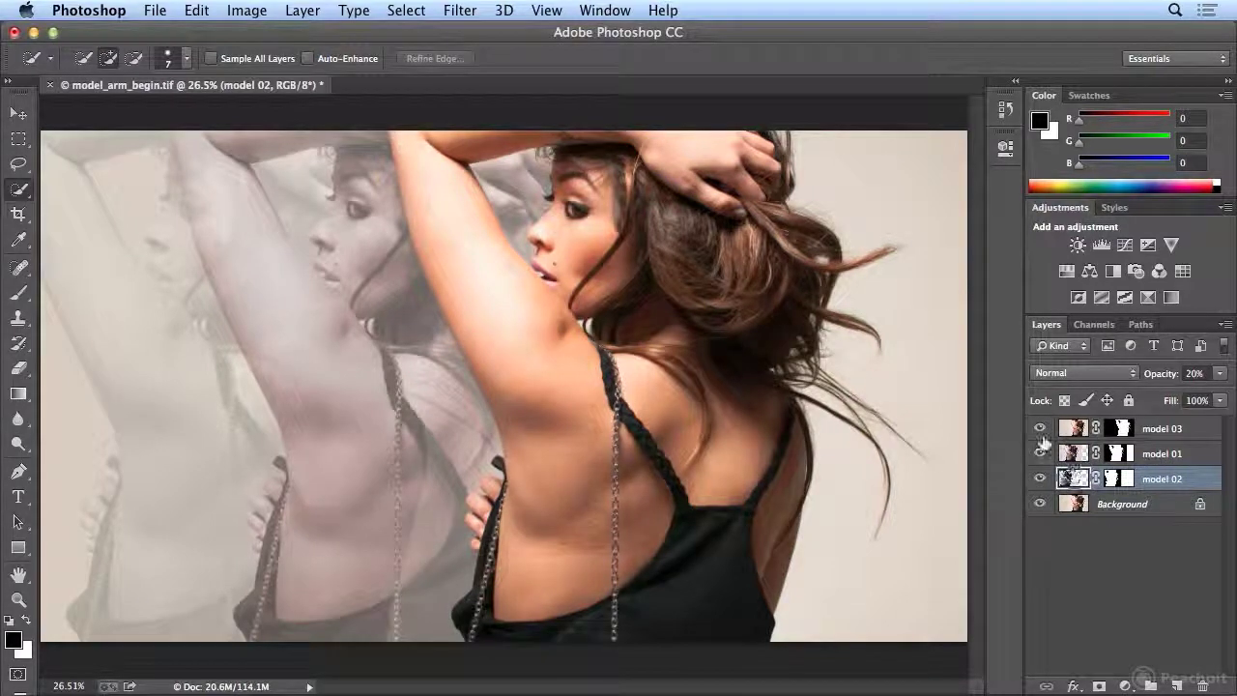
{"action": "left_click", "coordinate": [1041, 429]}
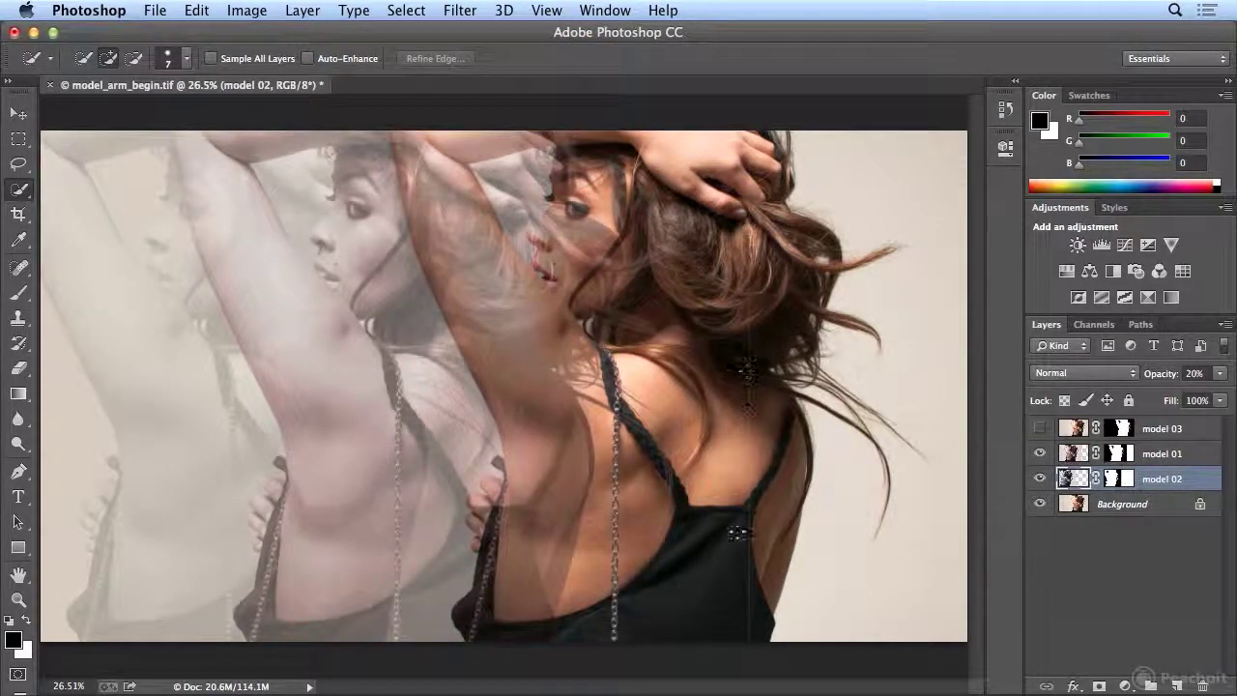
{"action": "left_click", "coordinate": [1041, 429]}
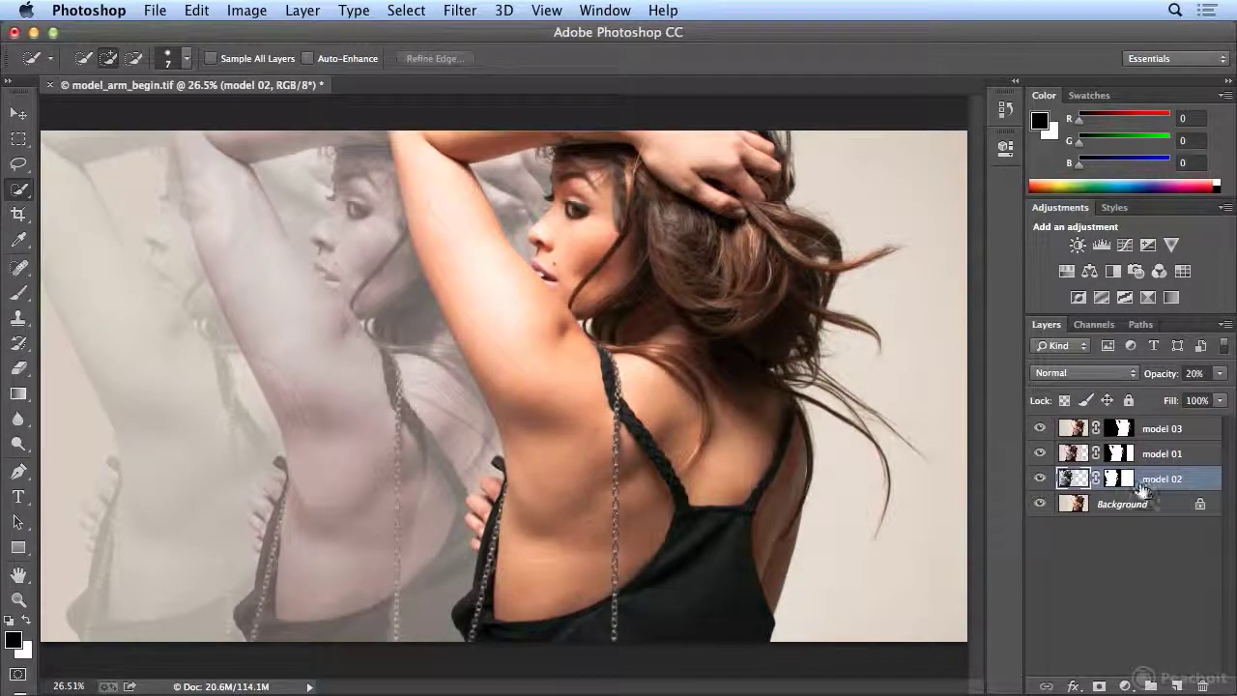